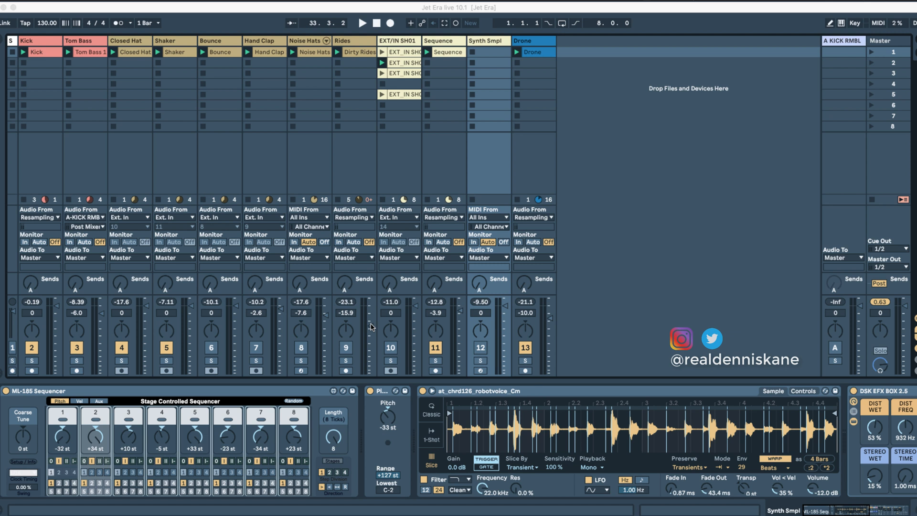
Step: Play the set, enable the Hand Clap, Noise Hats and Rides tracks, and mute the Bounce track
left_click(353, 163)
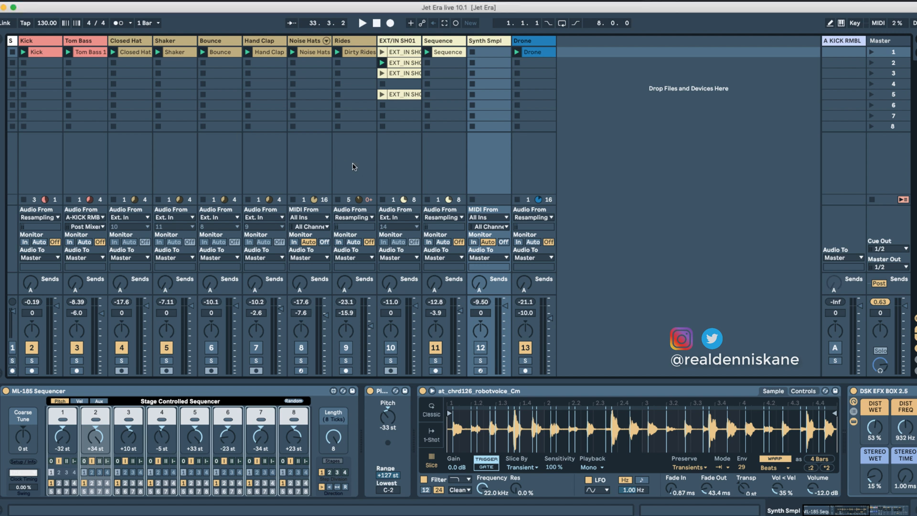
left_click(416, 170)
key("space")
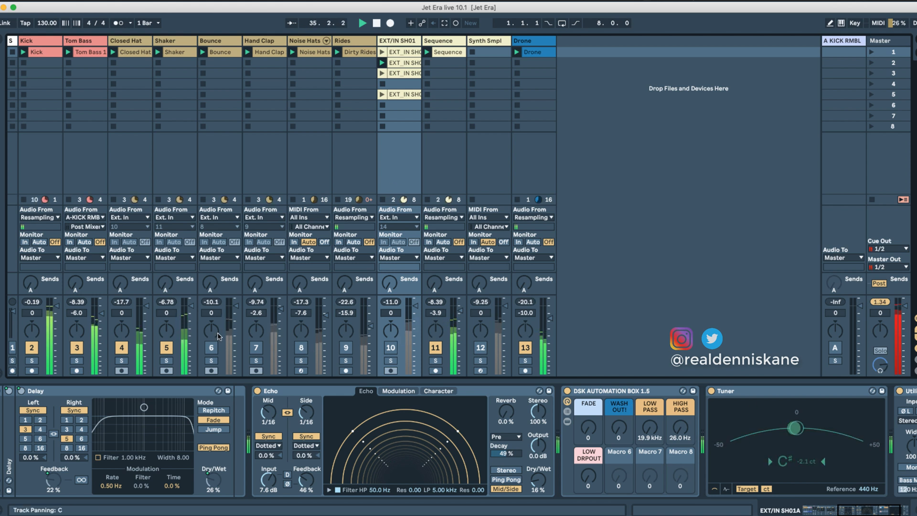
left_click(256, 348)
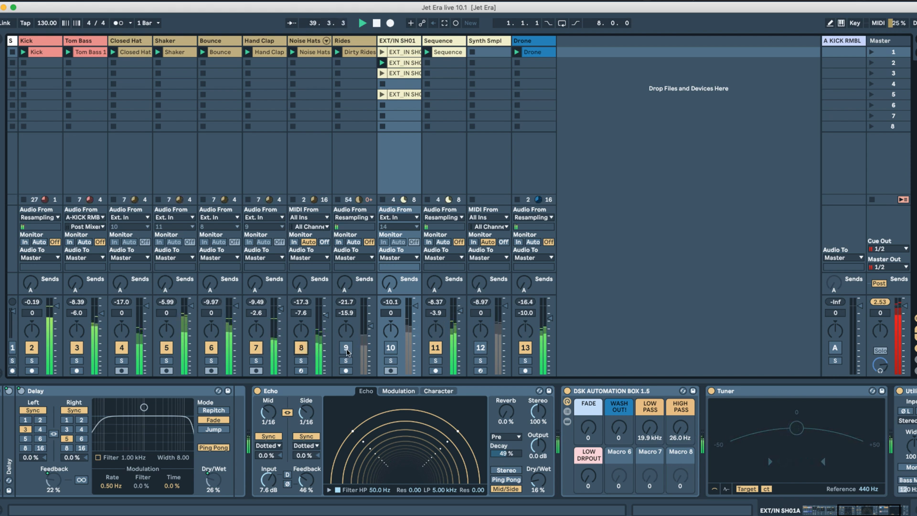
left_click(347, 348)
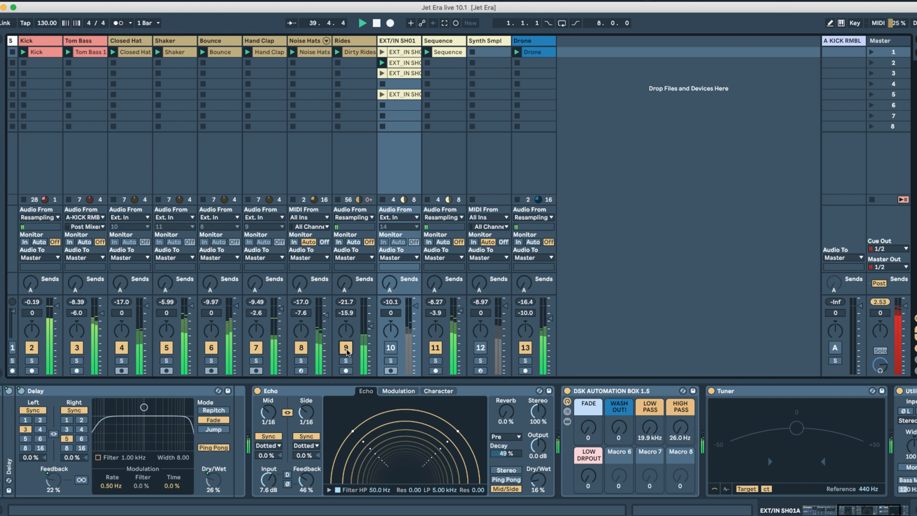
left_click(212, 349)
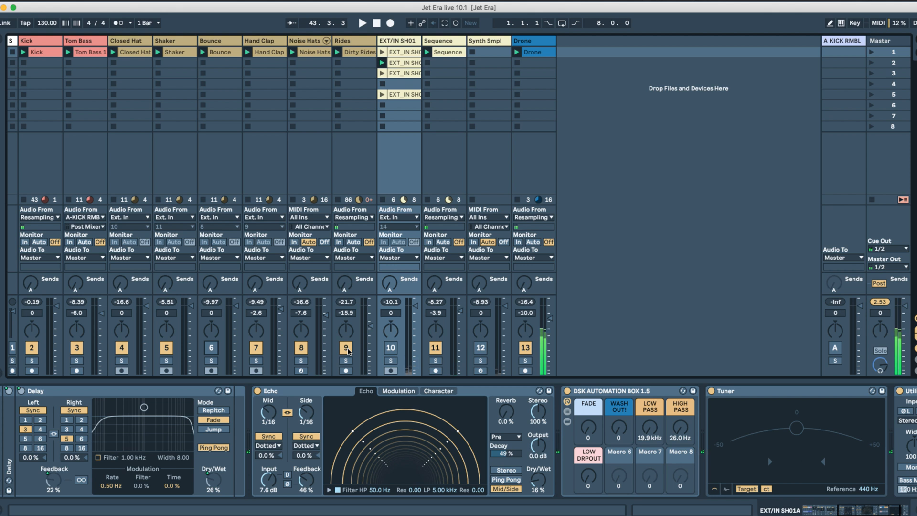
Step: Show the Drone track's devices, solo the track and start playback
left_click(537, 45)
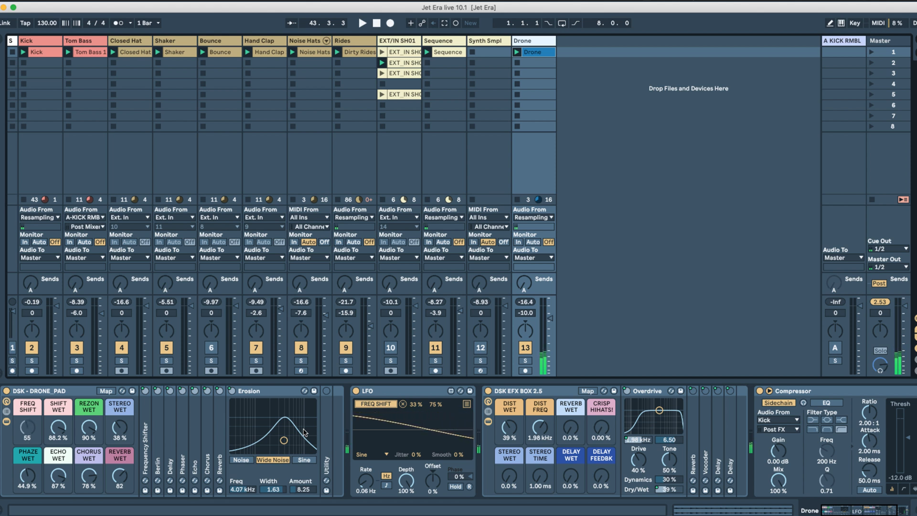
left_click(525, 361)
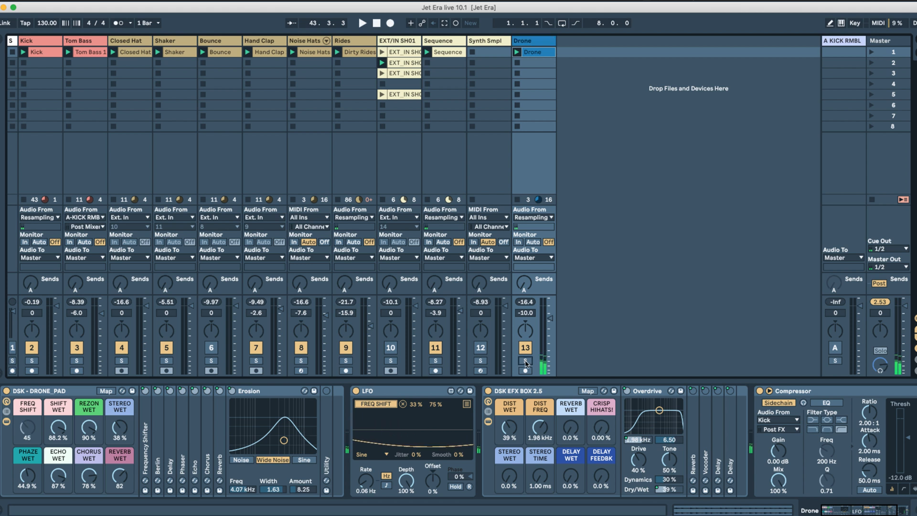
key("space")
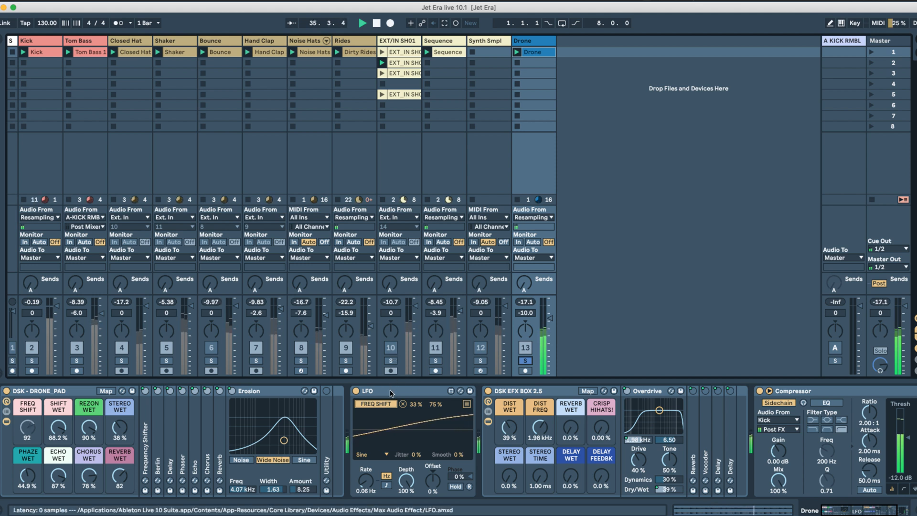
Step: Switch off the LFO, the DSK EFX BOX 2.5 rack, the Compressor's sidechain and the DSK - DRONE_PAD rack on the Drone track
left_click(356, 391)
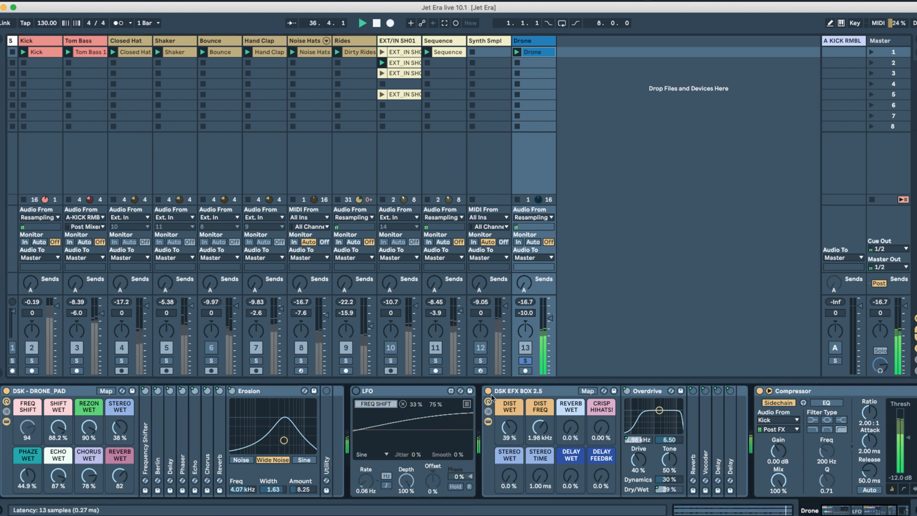
left_click(777, 403)
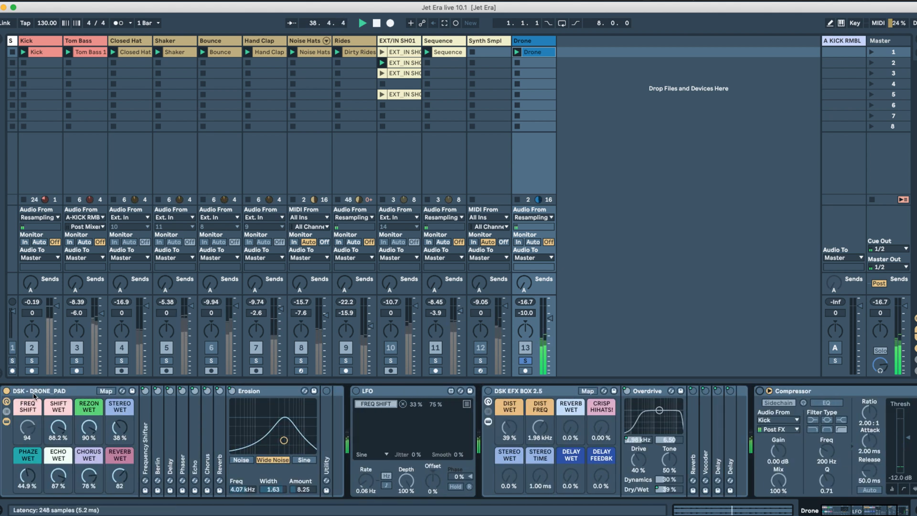
left_click(6, 392)
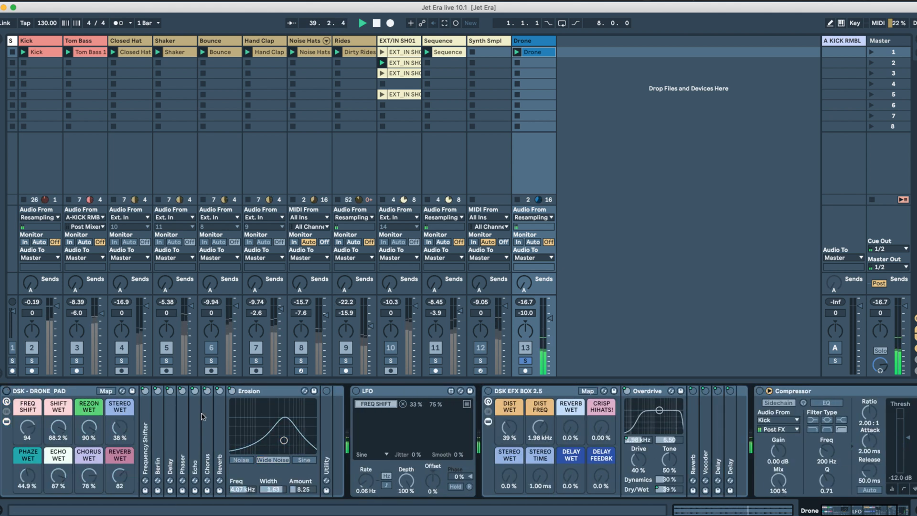
Step: Inspect the Drone clip's sample and audition the Synth Smpl track in solo, ending with Drone soloed again
left_click(533, 51)
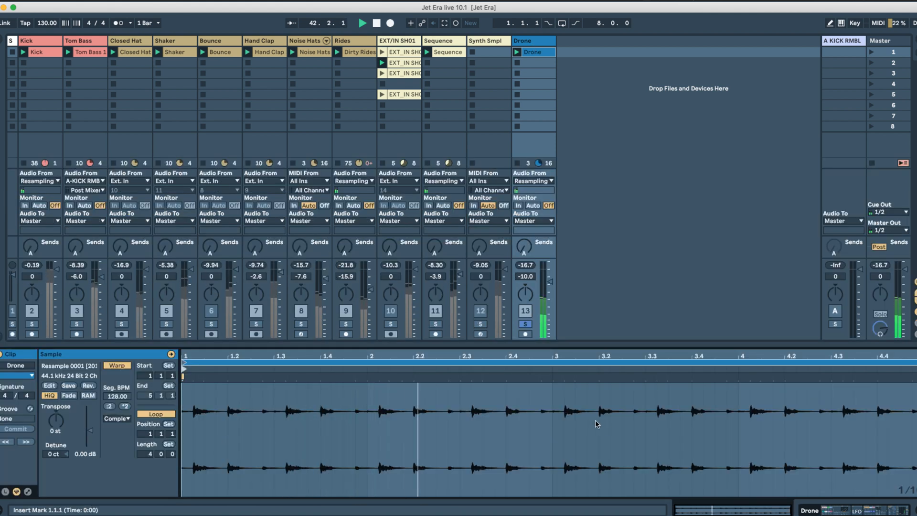
left_click(544, 39)
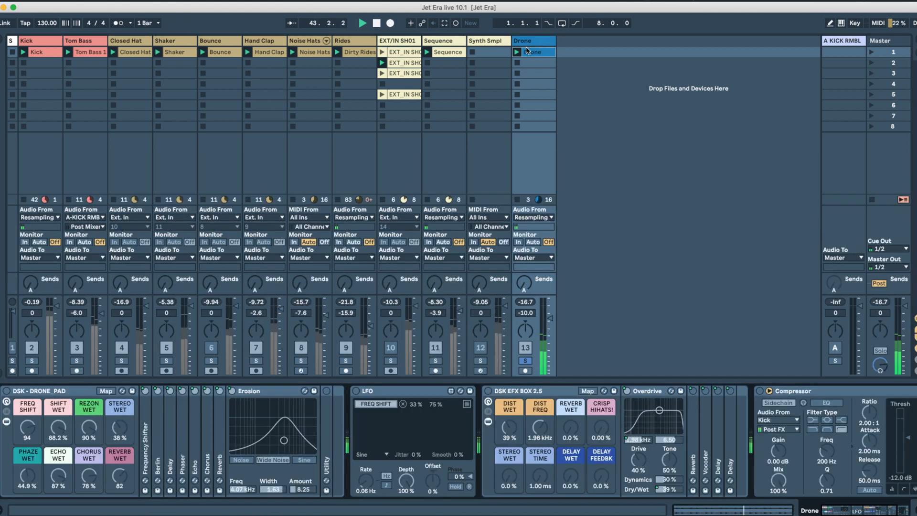
left_click(482, 42)
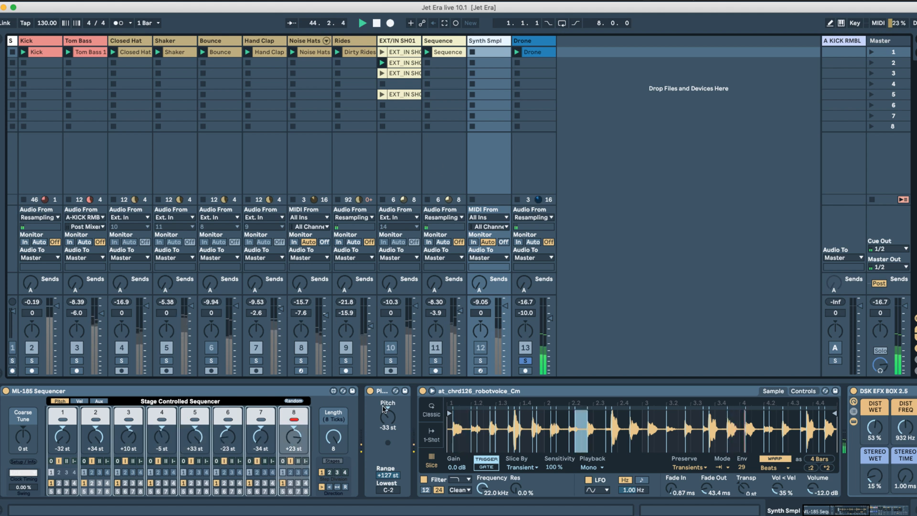
left_click(481, 361)
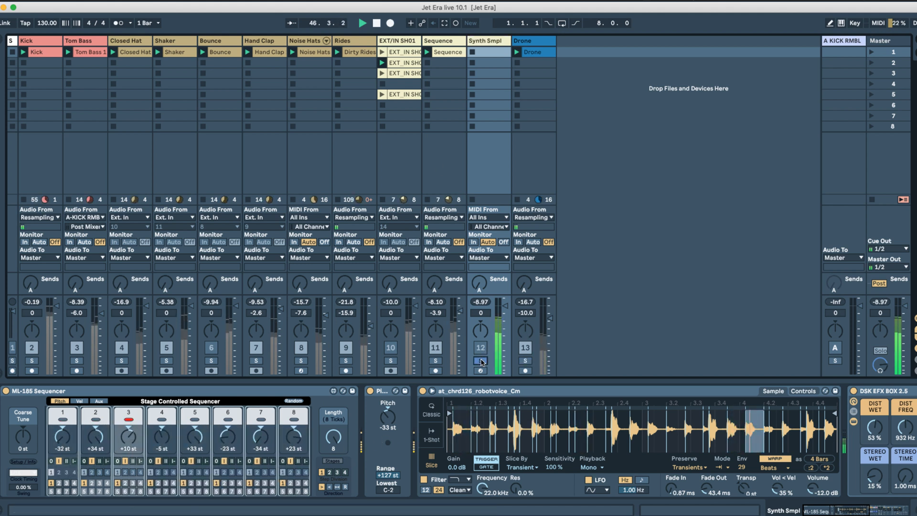
left_click(526, 361)
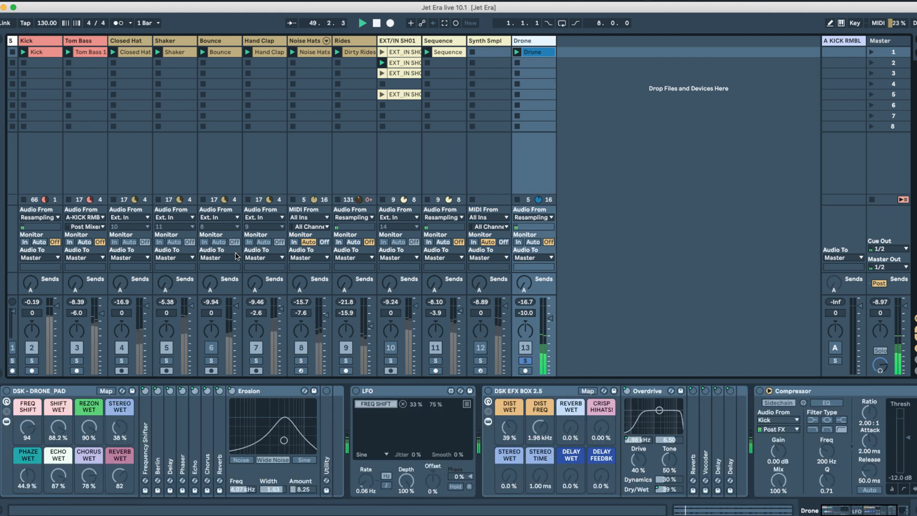
Step: Duplicate the DSK - DRONE_PAD rack on the Drone track and switch the copy on
left_click(47, 393)
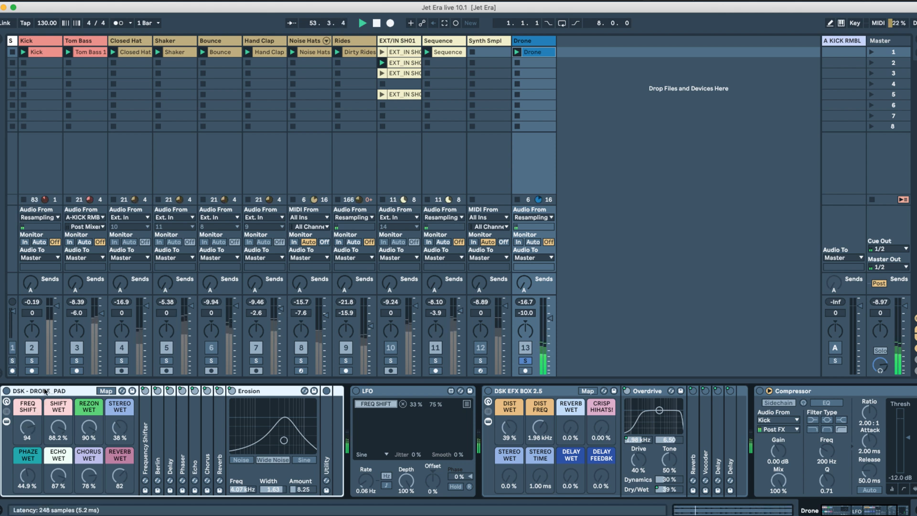
key("super+d")
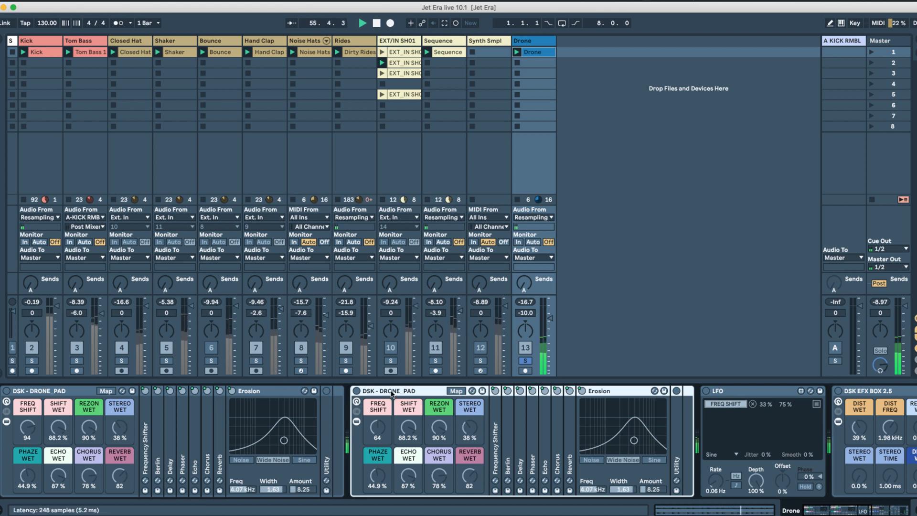
left_click(356, 391)
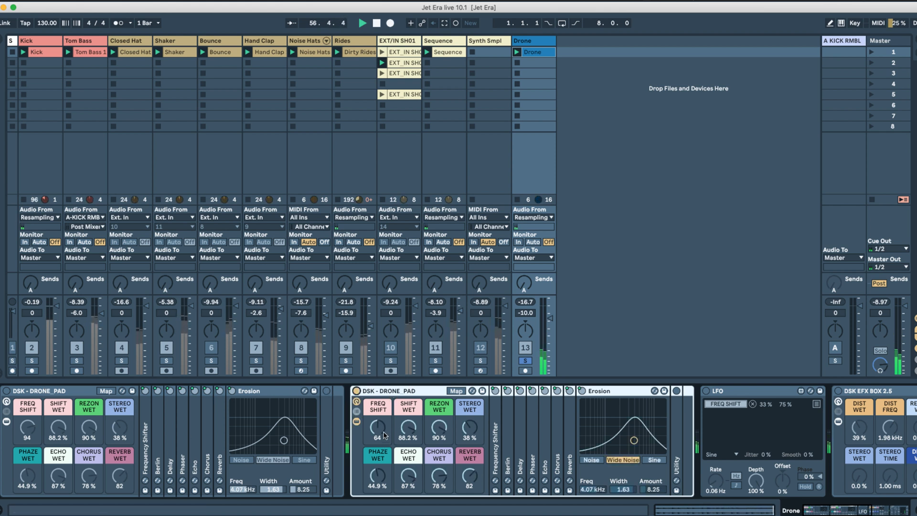
Step: Reset all eight macros of the duplicated DSK - DRONE_PAD rack to 0
double_click(381, 424)
double_click(409, 426)
double_click(439, 426)
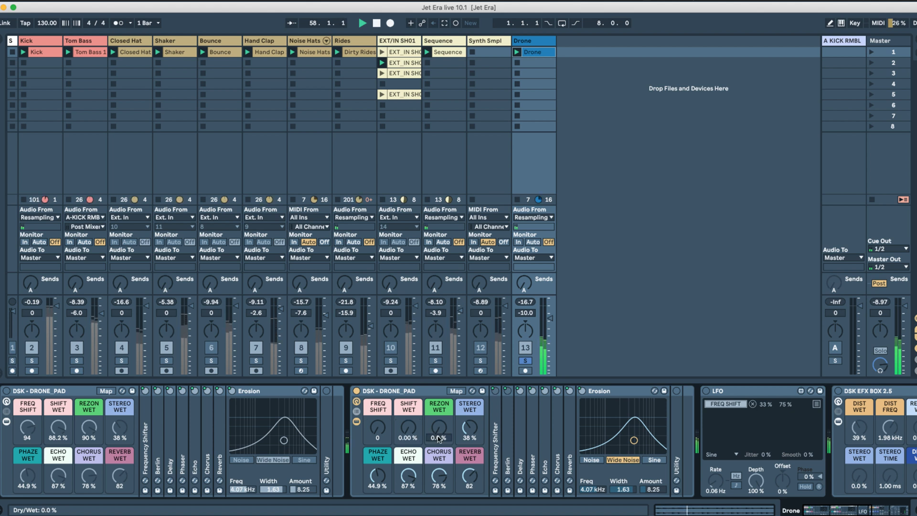
double_click(471, 432)
double_click(470, 478)
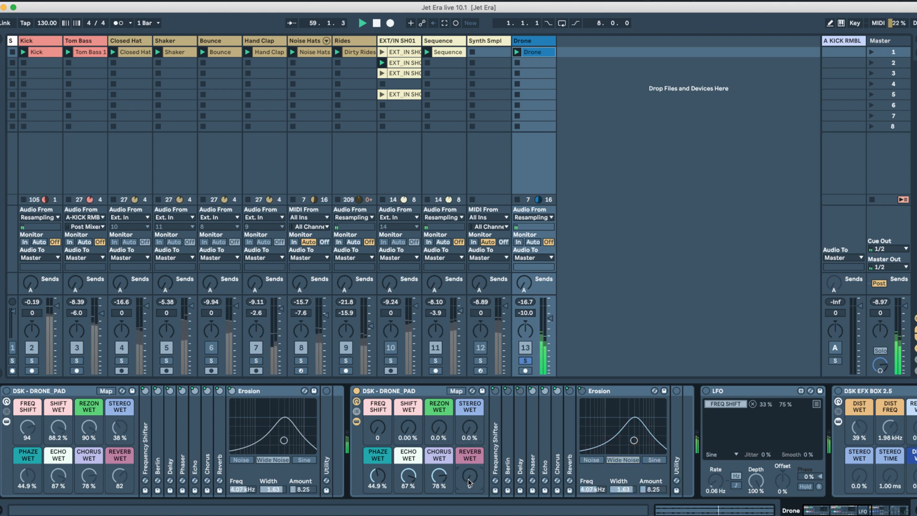
double_click(440, 479)
double_click(409, 477)
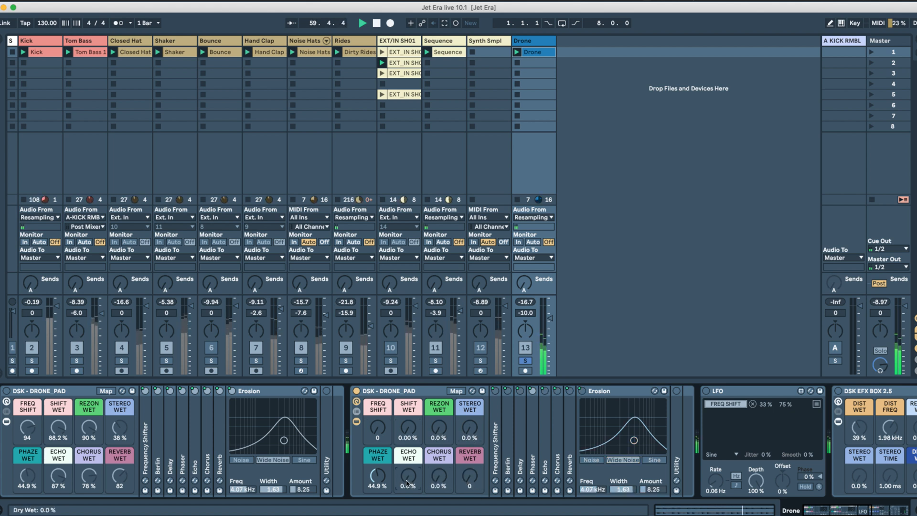
double_click(377, 477)
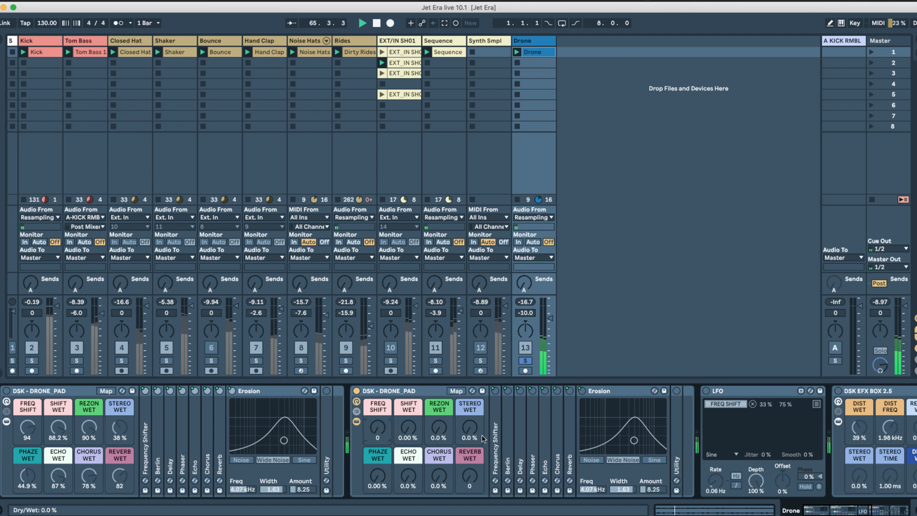
Step: Expand the copied rack's Frequency Shifter and set the Freq Shift macro to 78 and Shift Wet to 88.2 %
double_click(495, 415)
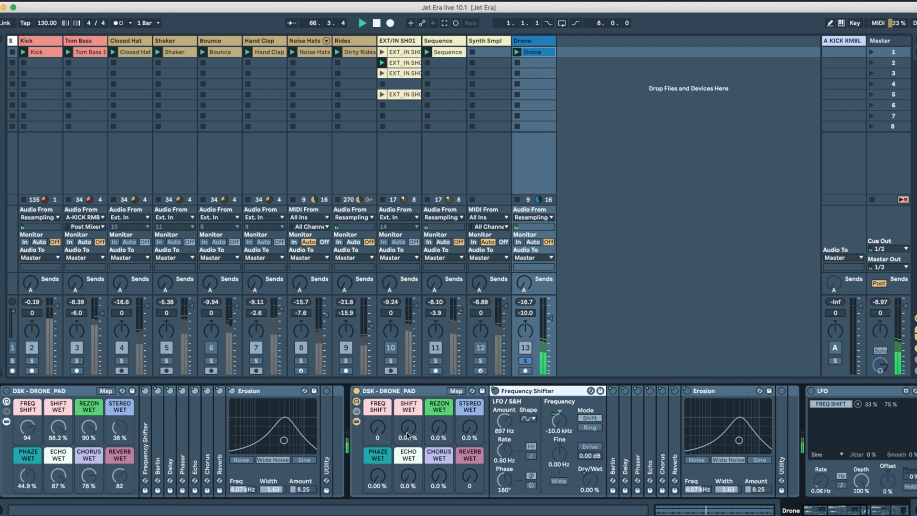
left_click_drag(377, 428, 377, 388)
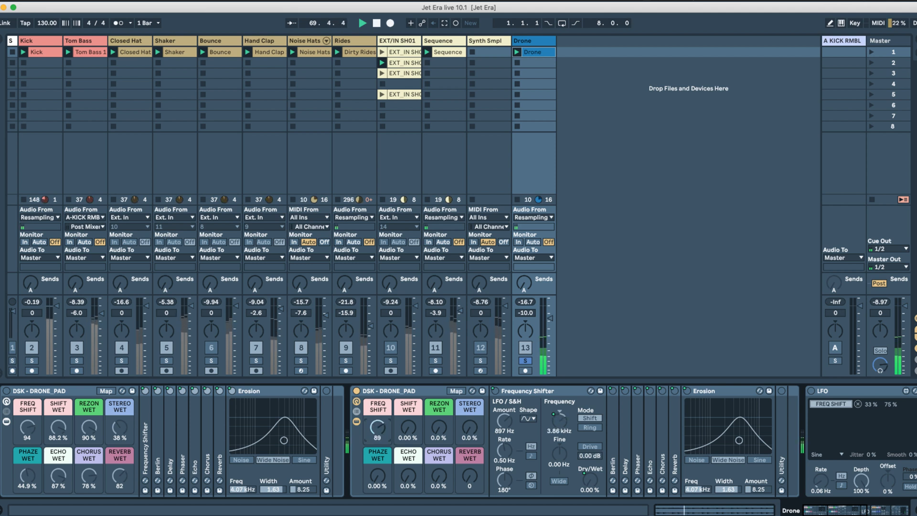
left_click_drag(378, 426, 377, 409)
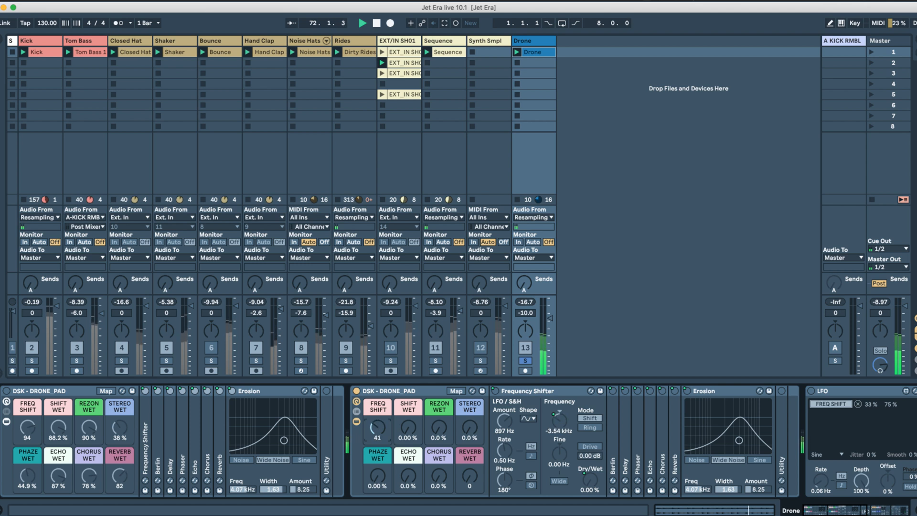
left_click_drag(407, 431, 406, 390)
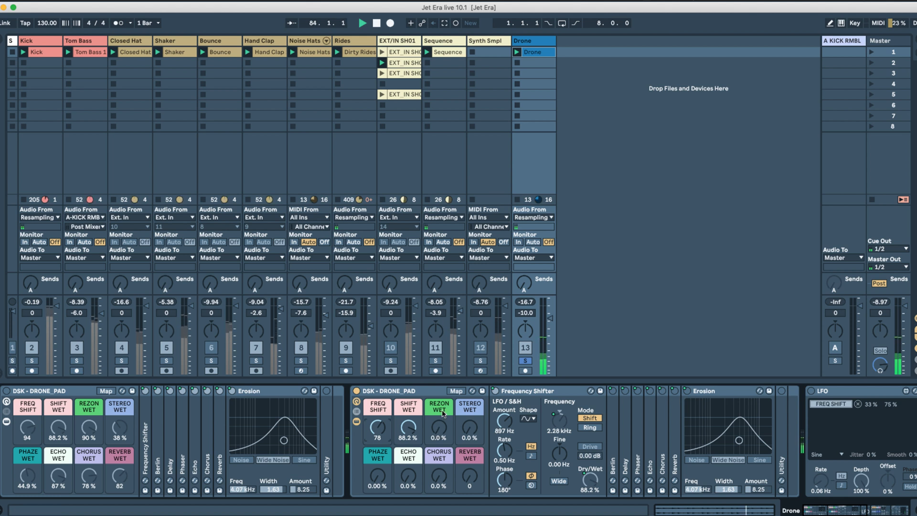
Step: Expand the Berlin resonator in the copied rack and set the Rezon Wet macro to 70 %
double_click(614, 439)
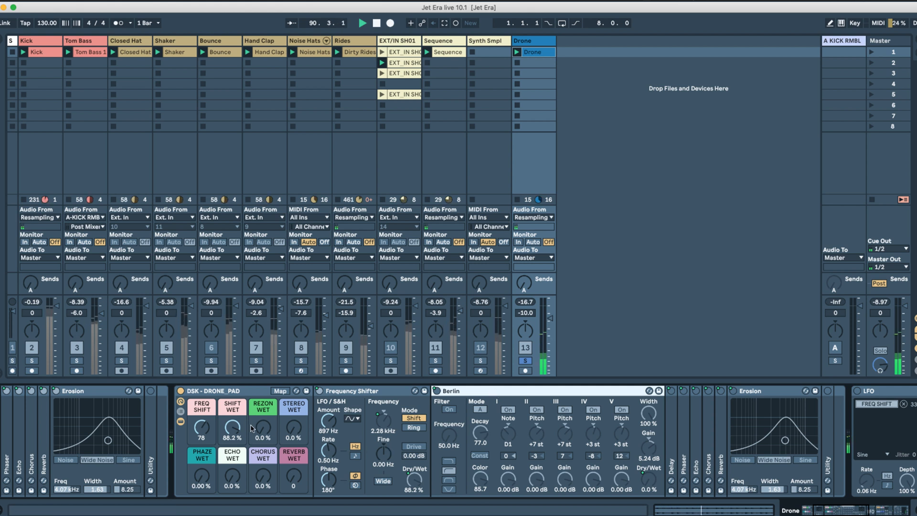
left_click_drag(252, 430, 253, 403)
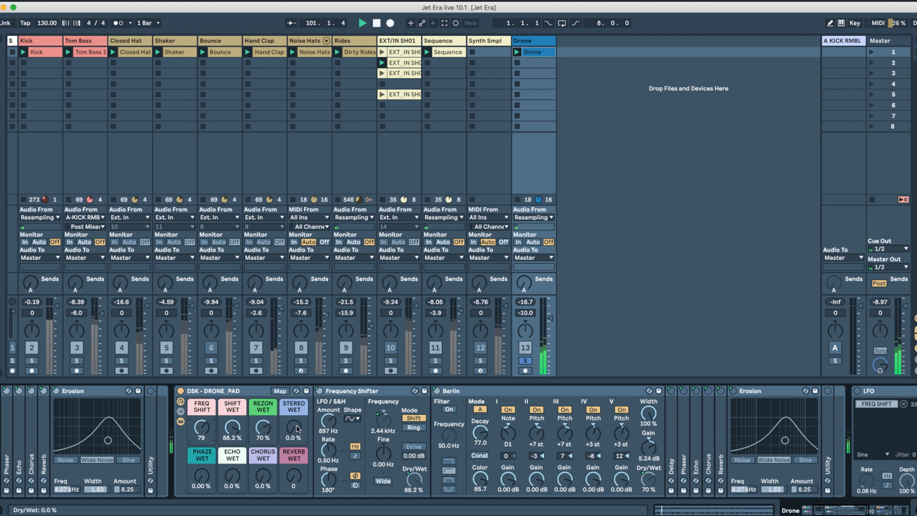
Step: Expand and upgrade the copied rack's Delay, and set the Stereo Wet macro to 27 %
double_click(668, 434)
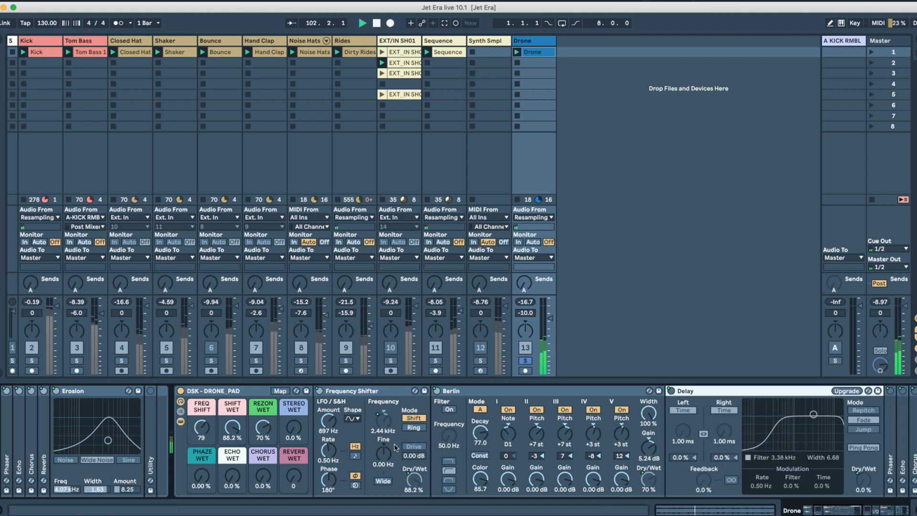
left_click(847, 391)
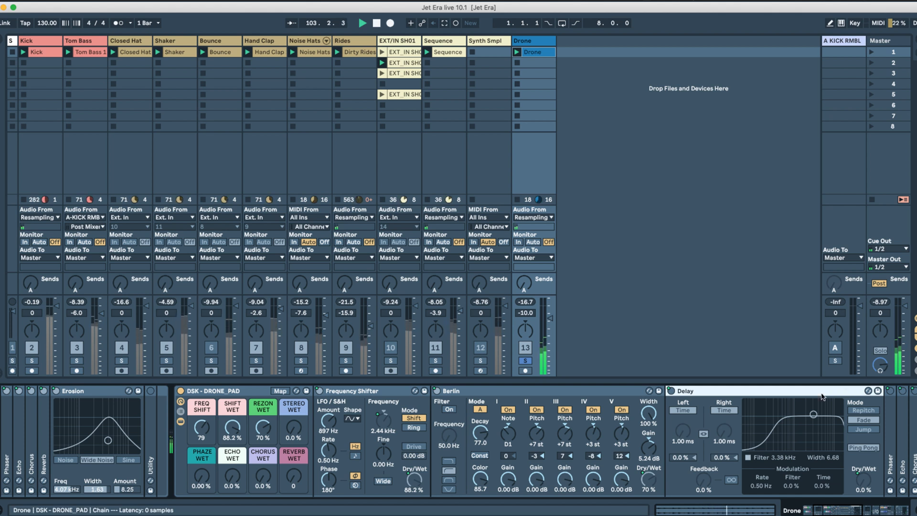
mouse_move(294, 427)
left_mouse_down()
mouse_move(294, 404)
mouse_move(296, 432)
left_mouse_up()
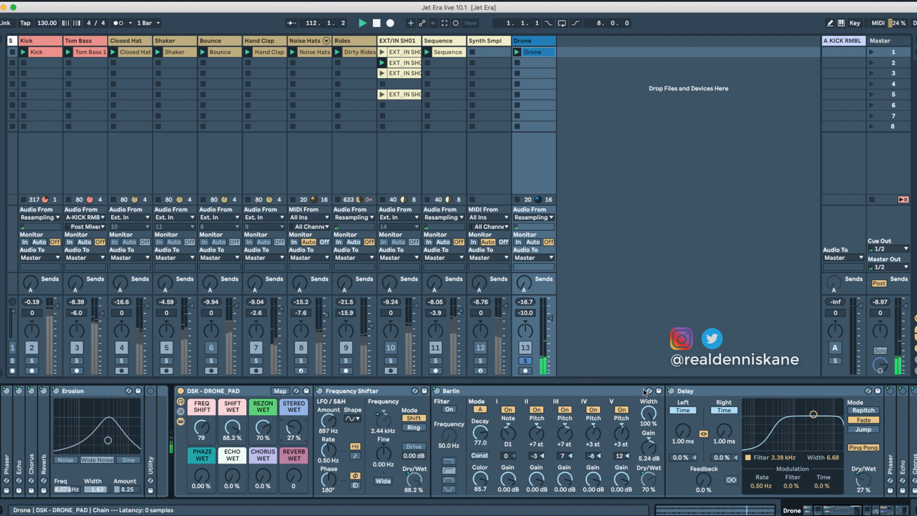
Step: Collapse the Berlin and Delay devices in the copied rack and expand the Phaser
double_click(525, 392)
double_click(524, 392)
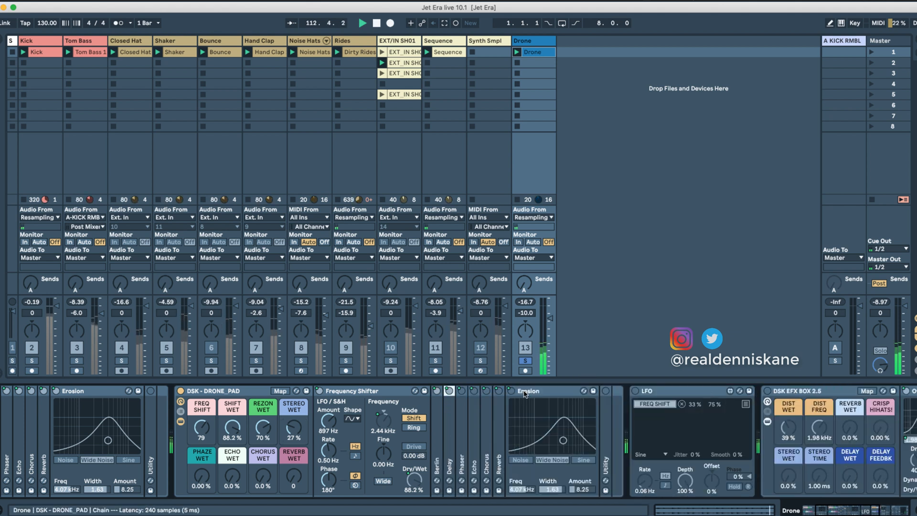
double_click(452, 432)
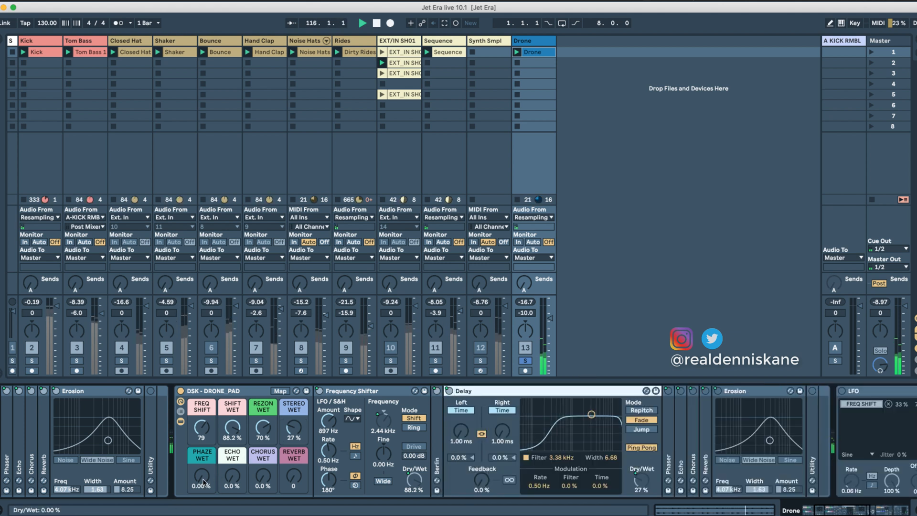
left_click(671, 428)
double_click(671, 428)
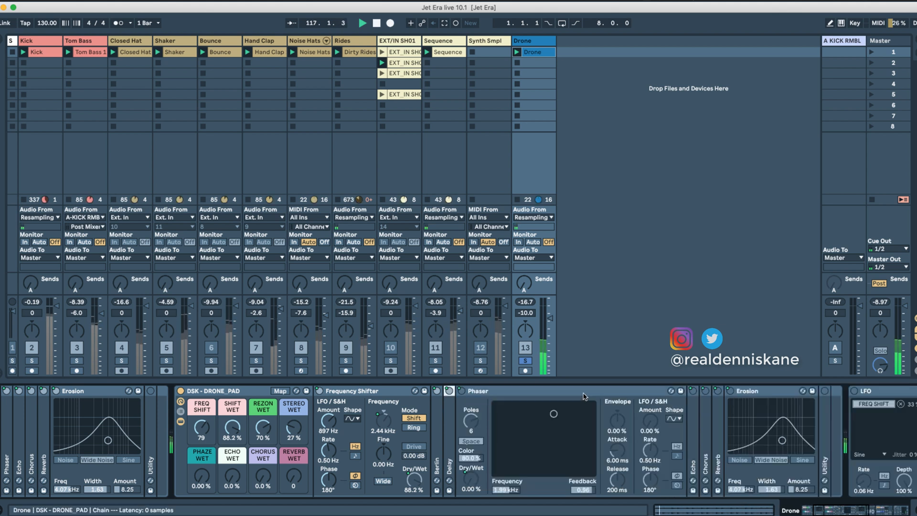
Step: Set the Phaze Wet macro to 77.2 % and the Phaser's Poles to 5, auditioning Earth mode before switching back to Space
left_click_drag(203, 478, 203, 409)
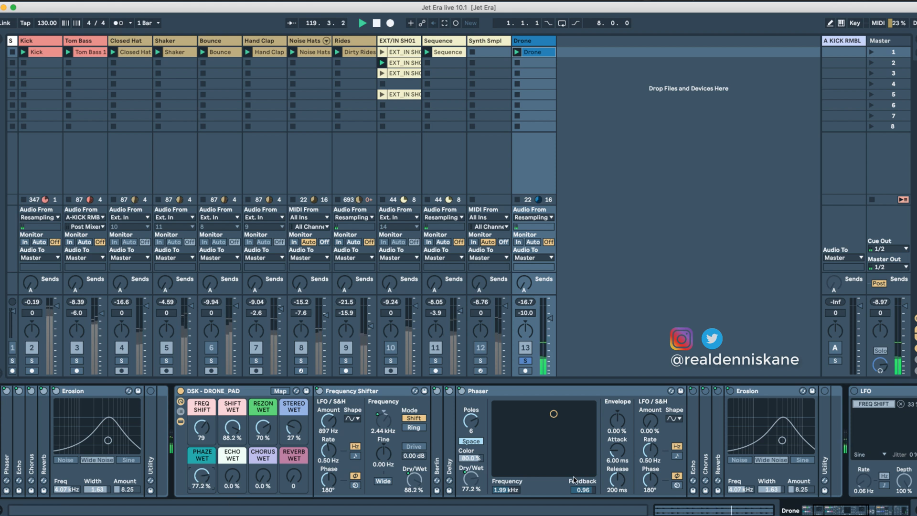
left_click(470, 442)
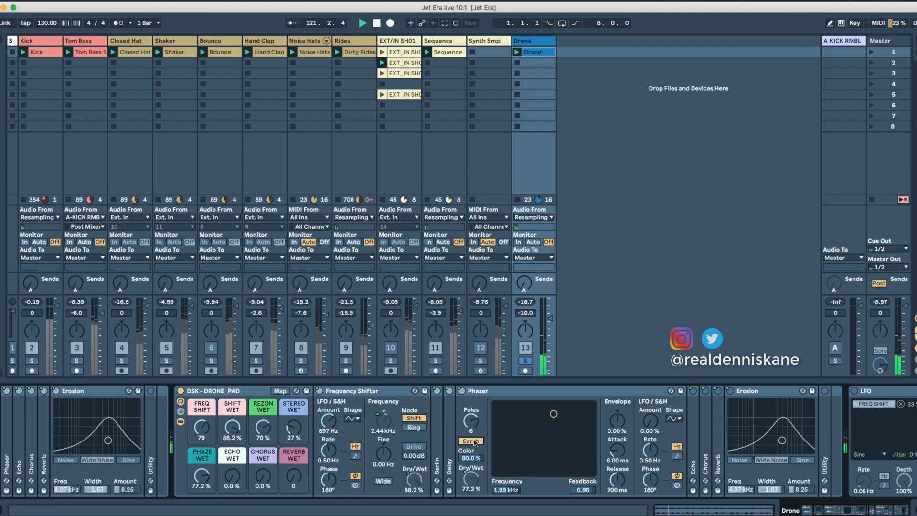
left_click_drag(473, 430, 473, 436)
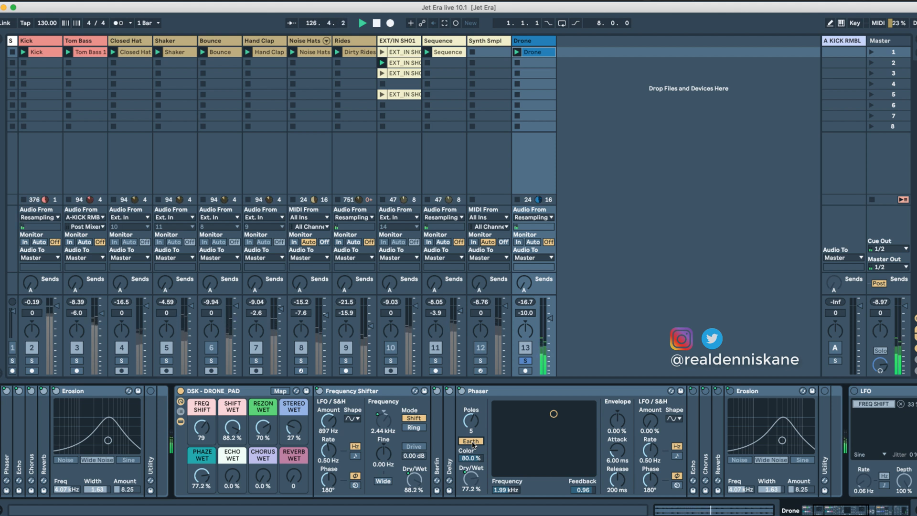
left_click(471, 442)
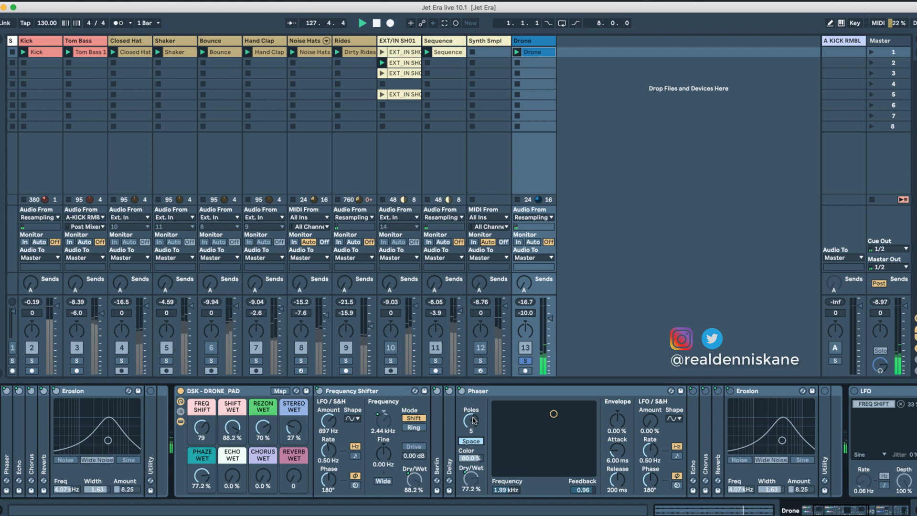
Step: Expand the copied rack's Echo and set the Echo Wet macro to 46 % and Chorus Wet to 55 %
double_click(691, 452)
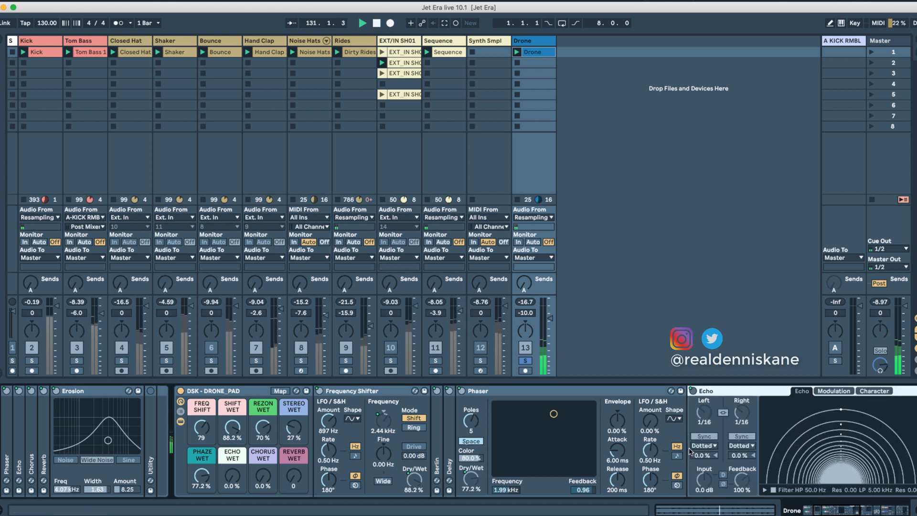
mouse_move(233, 476)
left_mouse_down()
mouse_move(232, 466)
mouse_move(232, 474)
left_mouse_up()
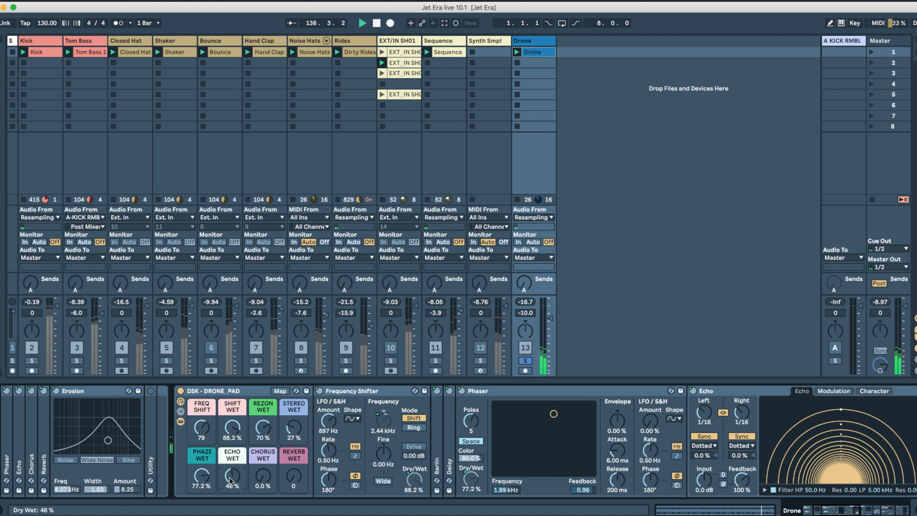
left_click_drag(263, 475, 263, 466)
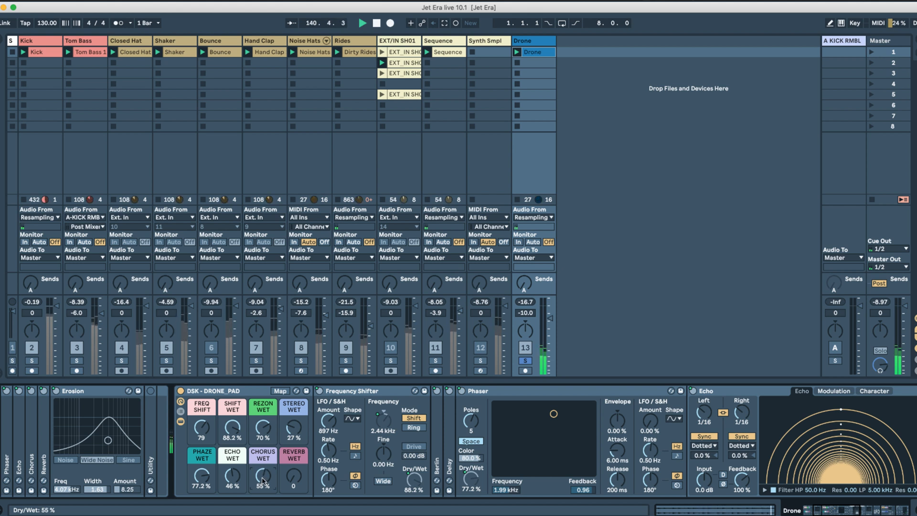
Step: Expand the copied rack's Reverb, collapse the Echo and Phaser, and set the Reverb Wet macro to 127
scroll(346, 464, "right", 5)
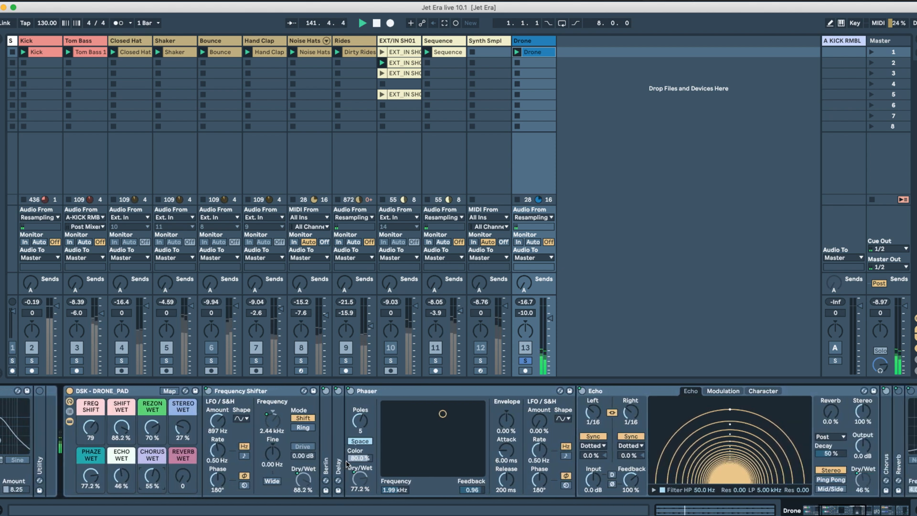
scroll(347, 464, "right", 1)
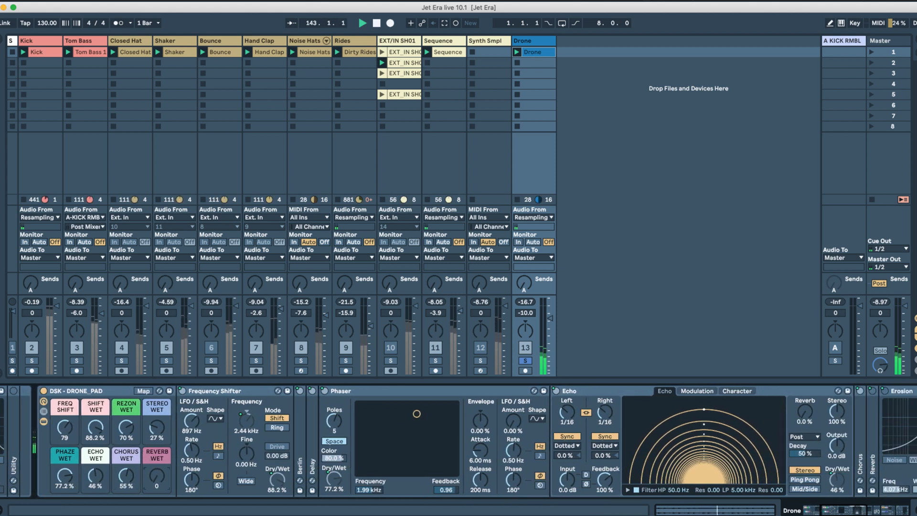
left_click_drag(157, 477, 157, 456)
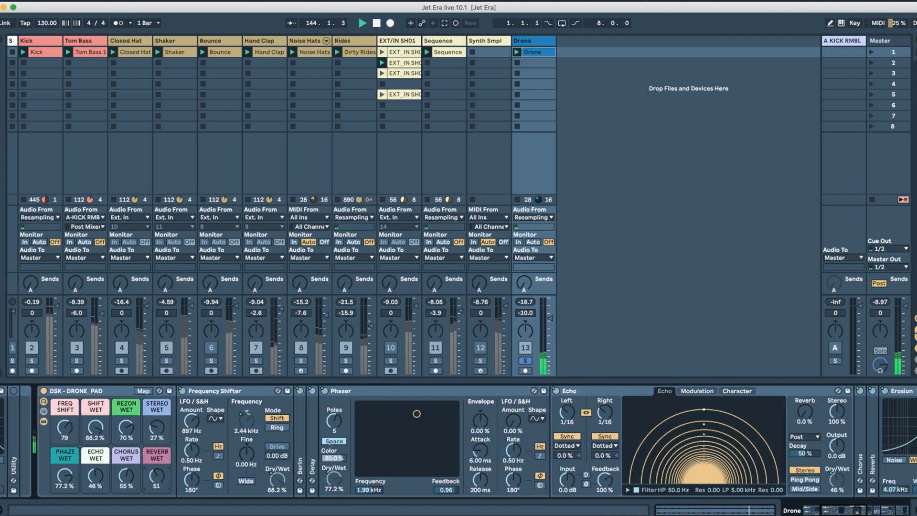
double_click(873, 429)
double_click(587, 392)
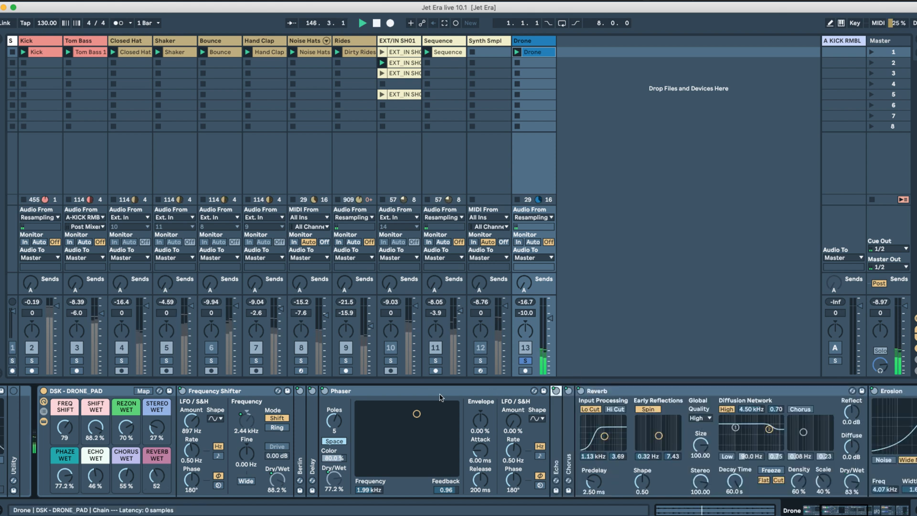
double_click(432, 392)
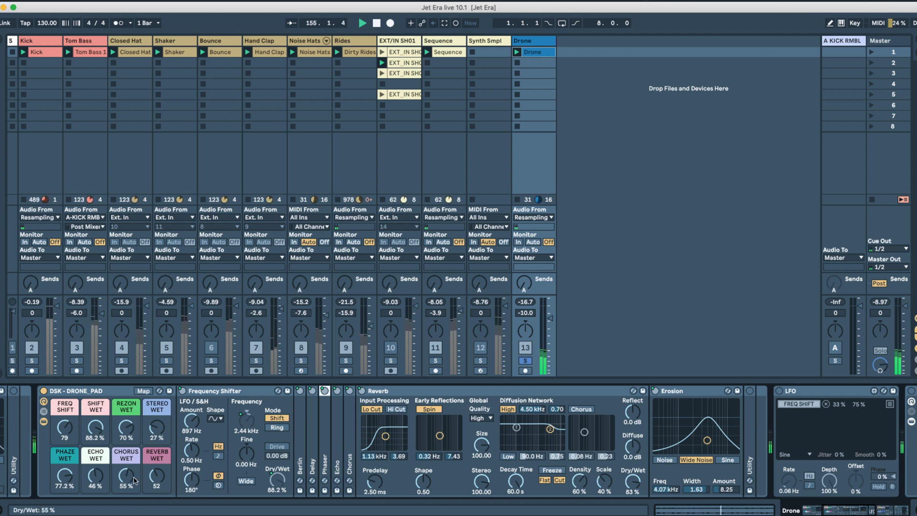
left_click_drag(150, 479, 150, 458)
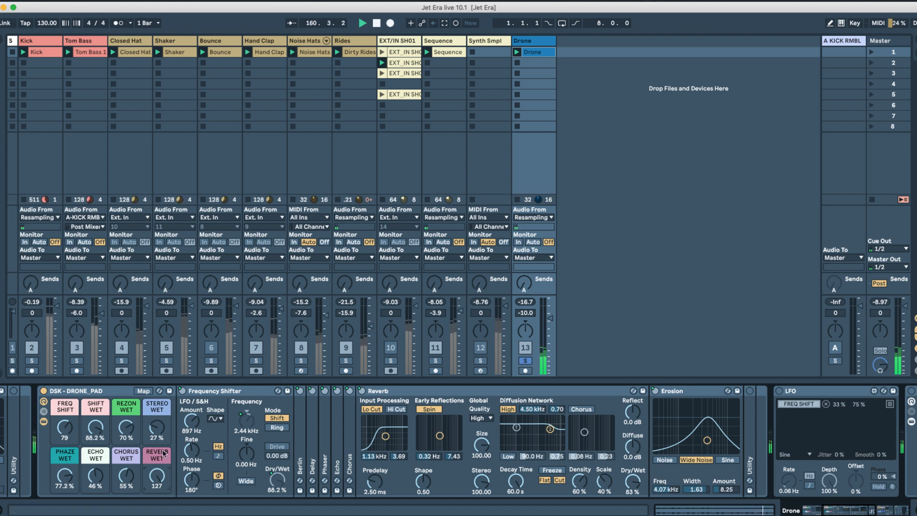
Step: Set the copied rack's Erosion to a frequency of 4.33 kHz and an amount of 13.1
left_click(693, 391)
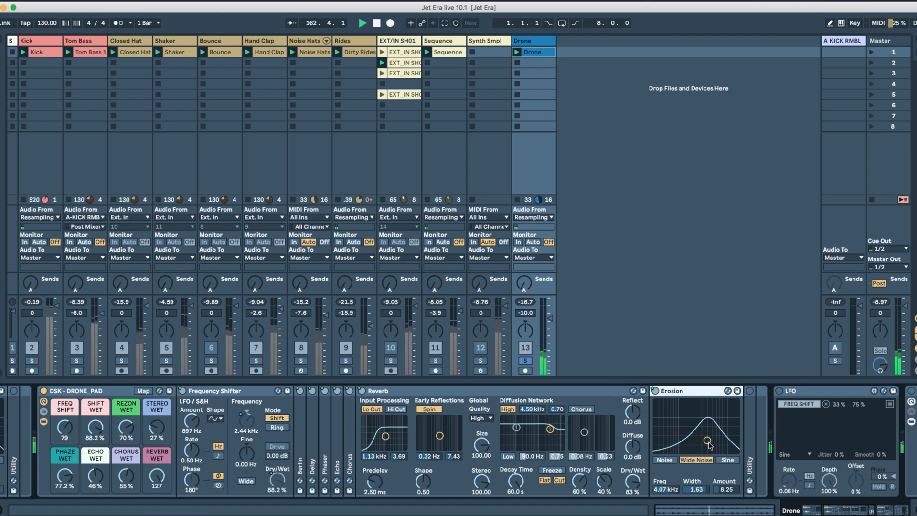
mouse_move(707, 440)
left_mouse_down()
mouse_move(684, 436)
mouse_move(719, 434)
mouse_move(671, 437)
mouse_move(695, 449)
mouse_move(712, 433)
mouse_move(697, 433)
mouse_move(717, 438)
mouse_move(708, 438)
left_mouse_up()
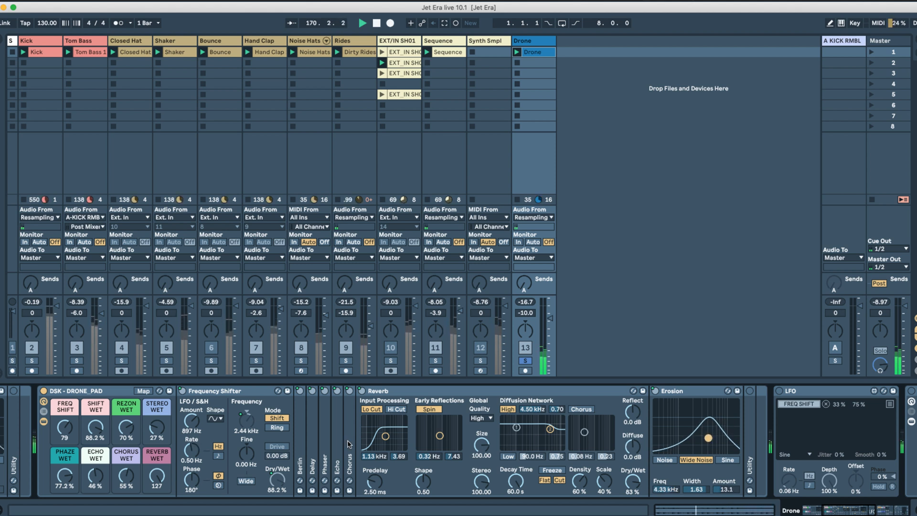
Step: Enable the LFO, map its second slot to the drone rack's Freq Shift macro, and adjust that mapping's maximum
left_click(780, 391)
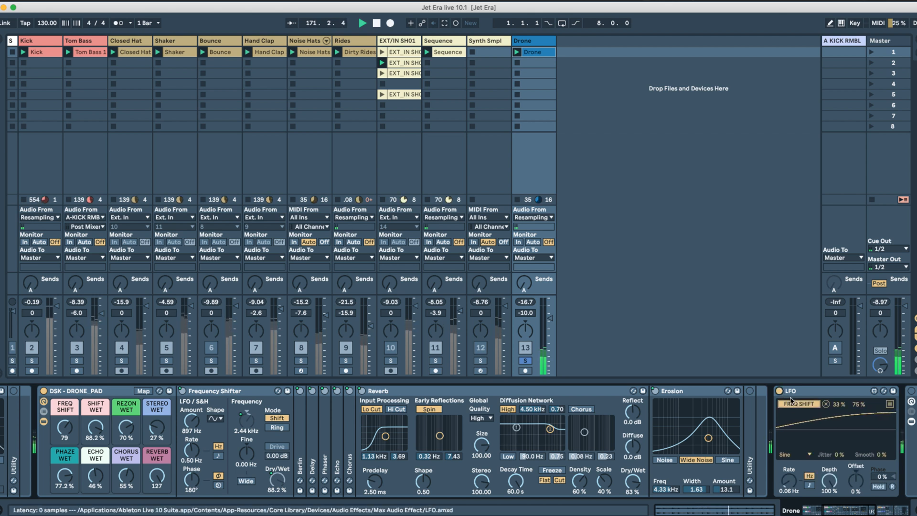
left_click(888, 404)
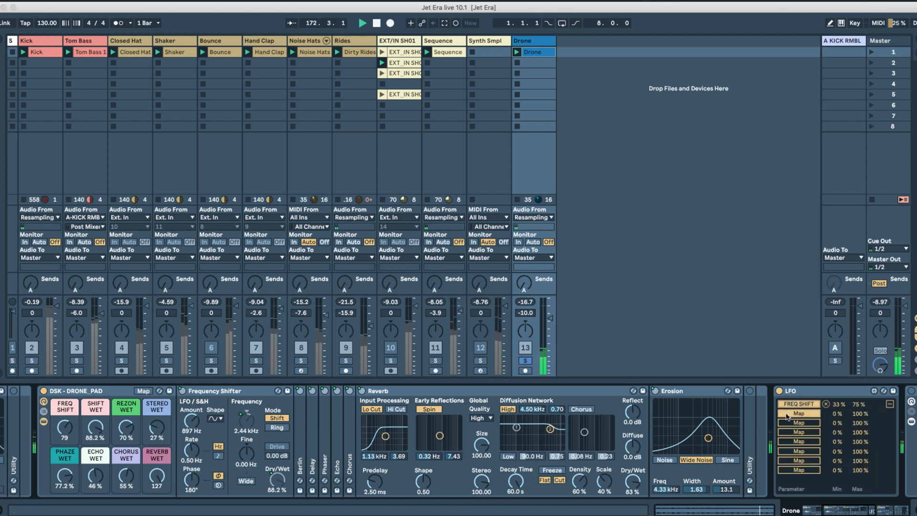
left_click(818, 414)
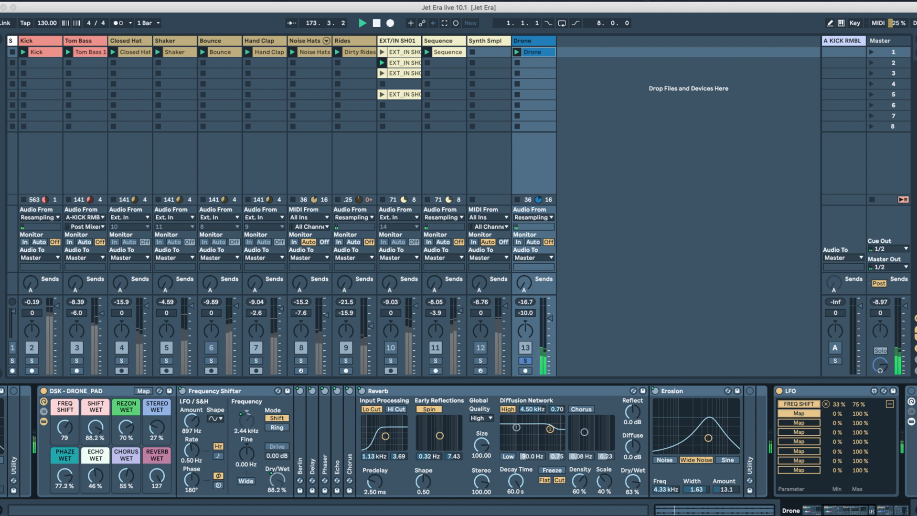
left_click(71, 431)
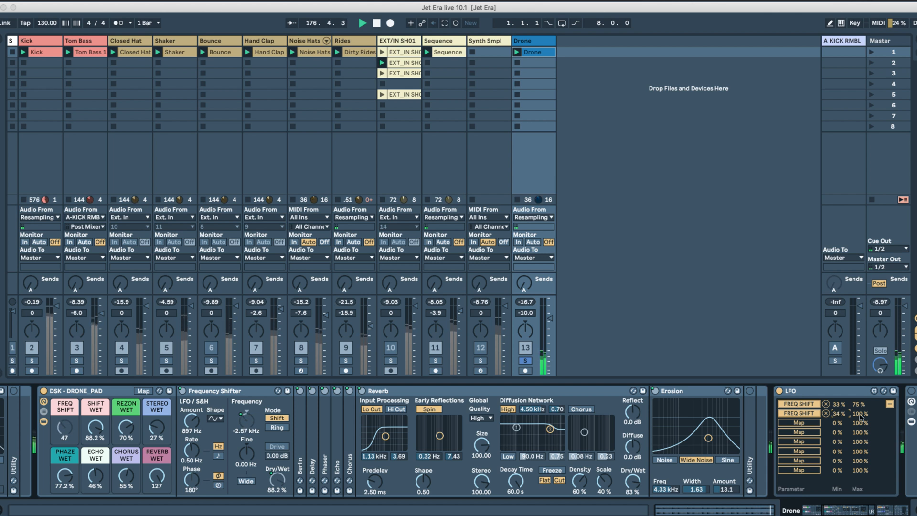
left_click_drag(859, 413, 860, 418)
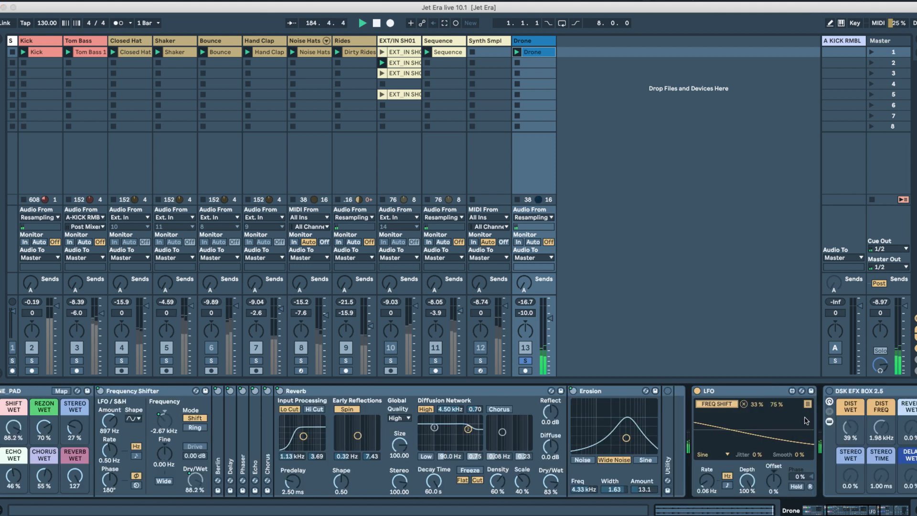
Step: Examine the DSK EFX BOX 2.5 rack that follows the LFO on the Drone track
scroll(870, 418, "right", 2)
scroll(870, 418, "right", 5)
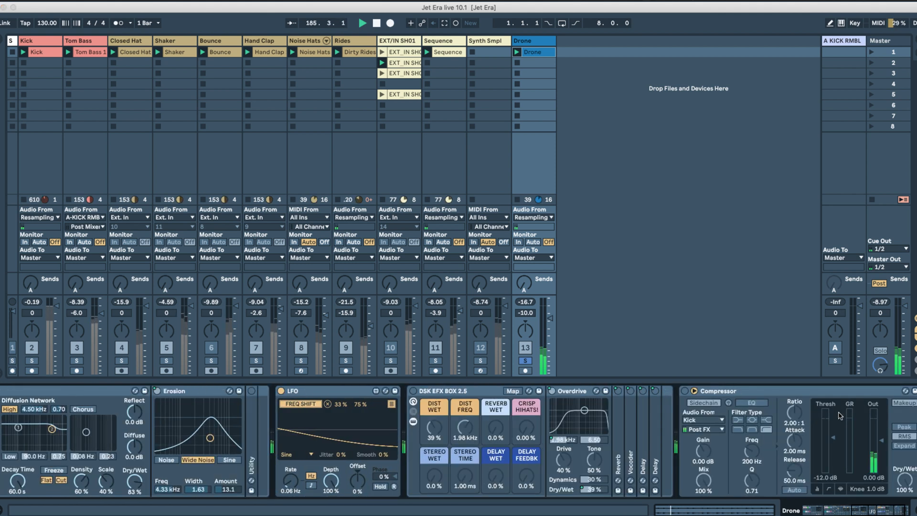
left_click(442, 393)
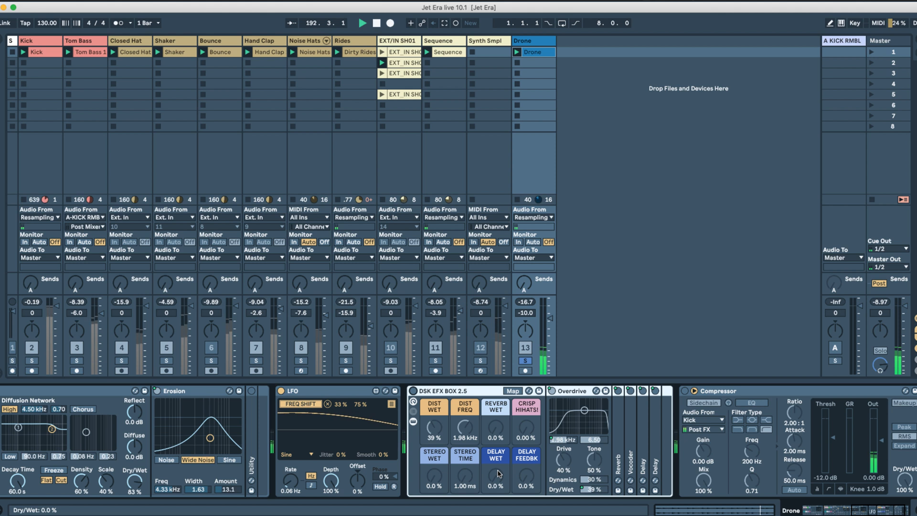
Step: Insert a new audio track after Drone and show the devices inside its DSK EFX BOX 2.5 rack
left_click(599, 262)
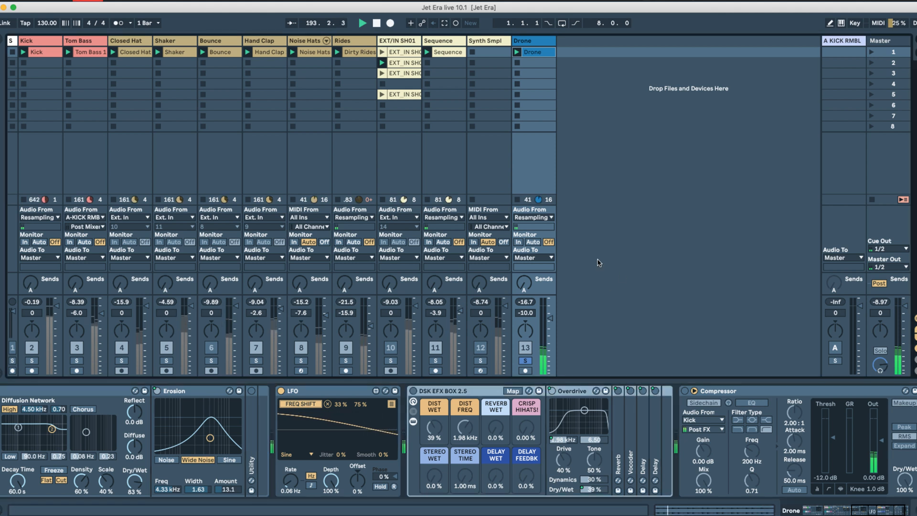
key("super+t")
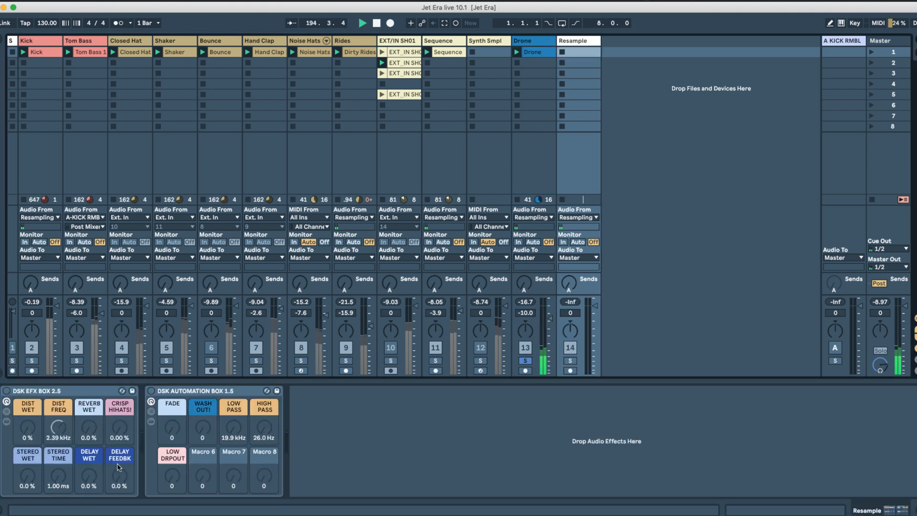
left_click(180, 387)
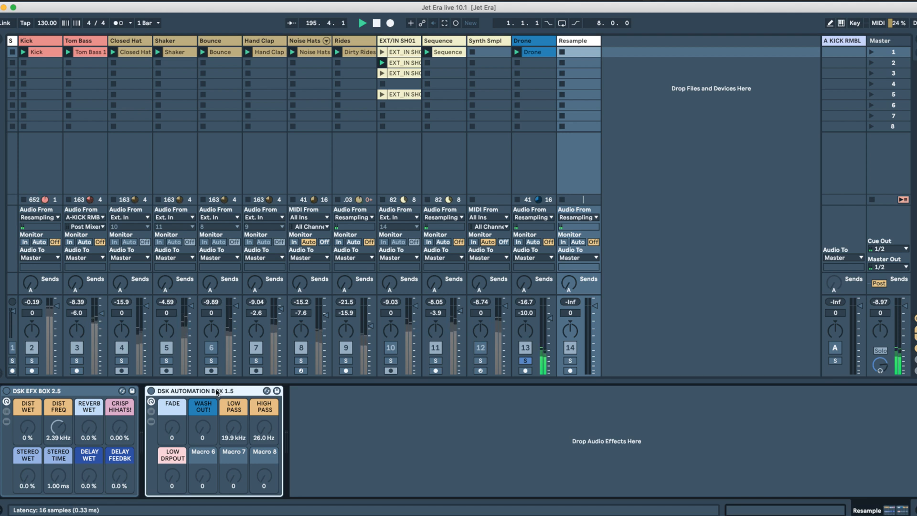
left_click(32, 393)
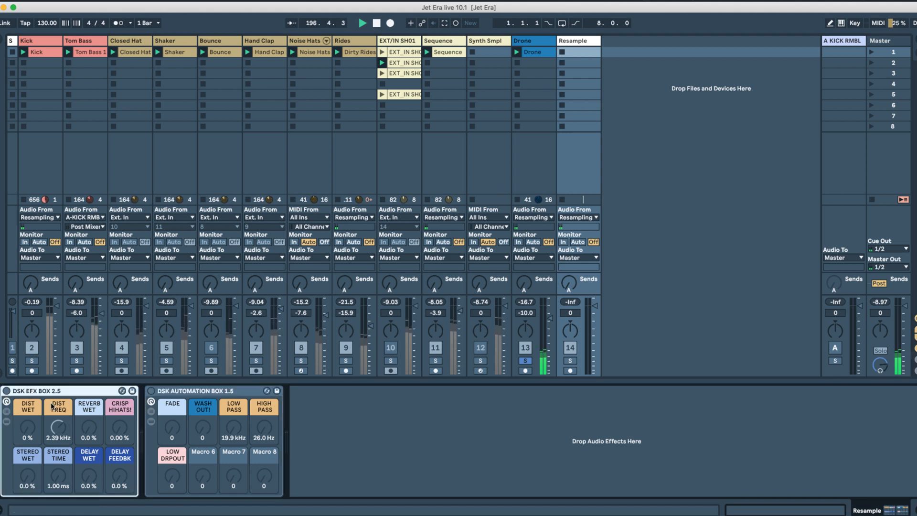
left_click(6, 422)
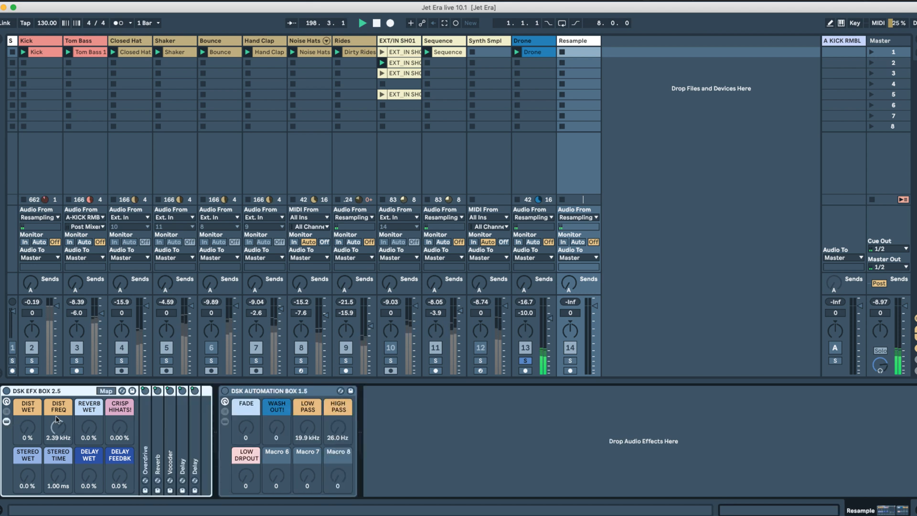
Step: Inspect the Vocoder behind the Crisp Hihats! macro, including its Dry/Wet control, and collapse it again
left_click(122, 408)
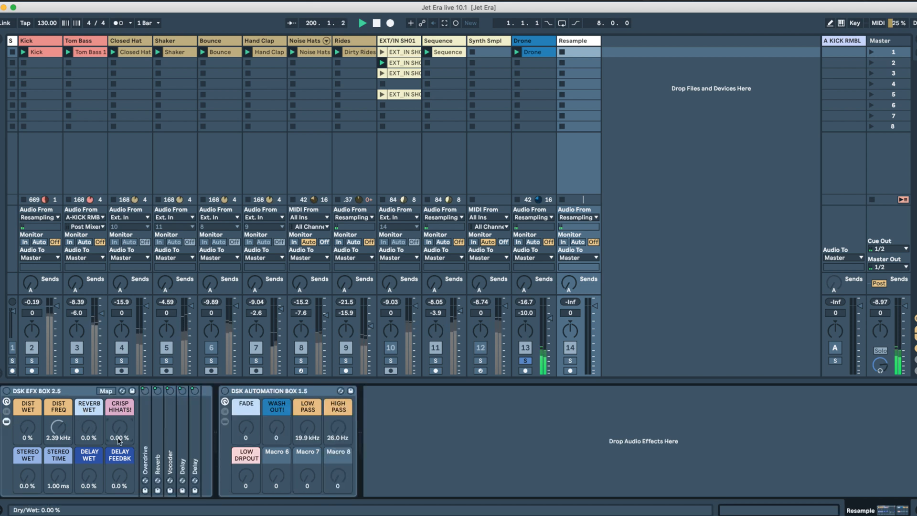
double_click(170, 449)
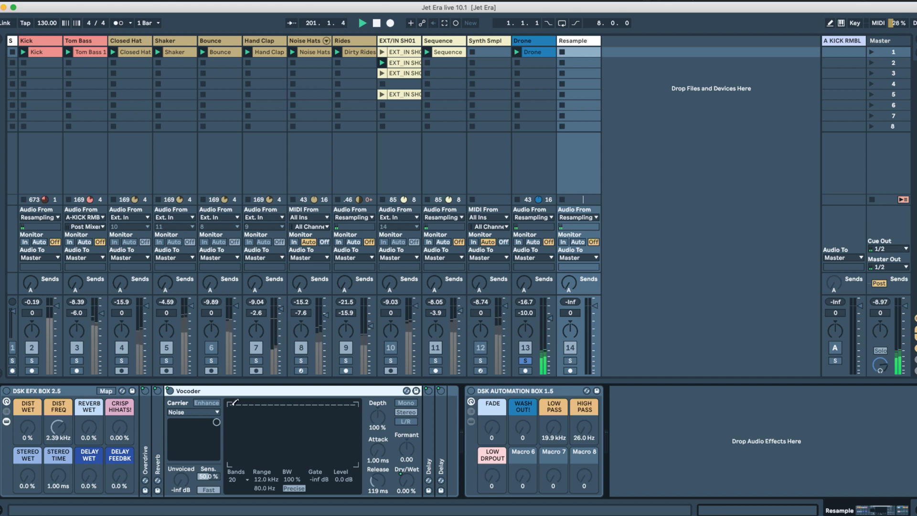
left_click(406, 483)
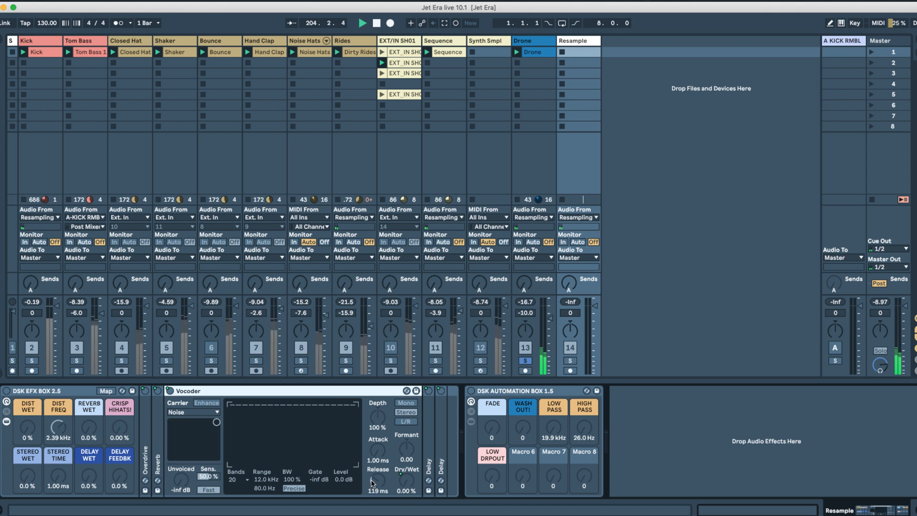
double_click(196, 391)
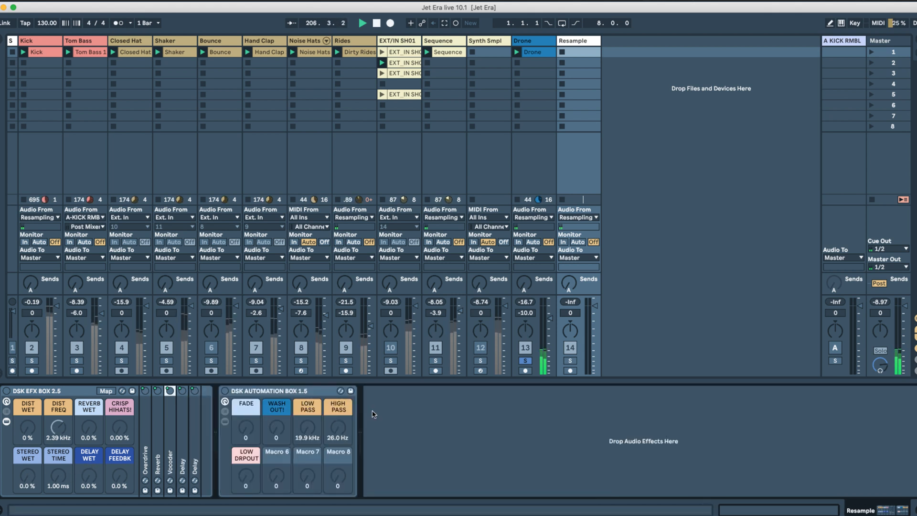
Step: Return to the DSK - DRONE_PAD rack on the Drone track and expand its Berlin resonator
left_click(535, 191)
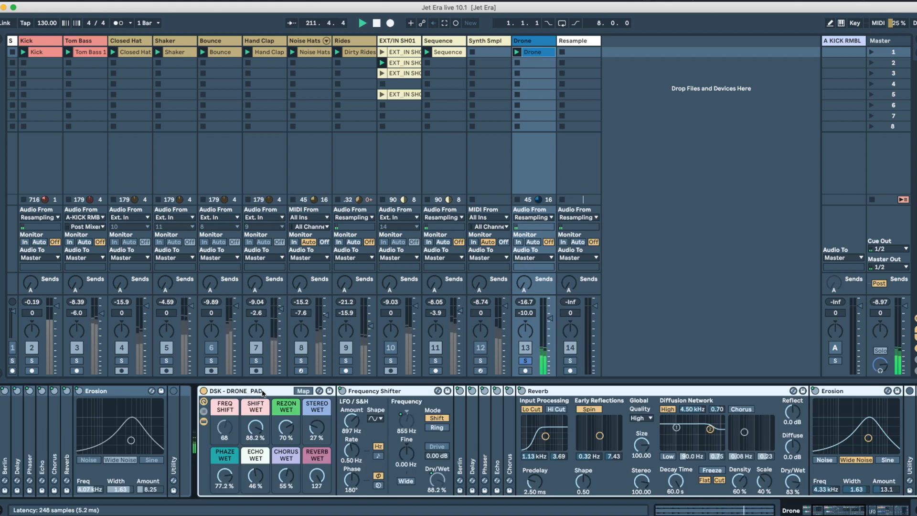
scroll(280, 398, "right", 2)
scroll(281, 398, "right", 2)
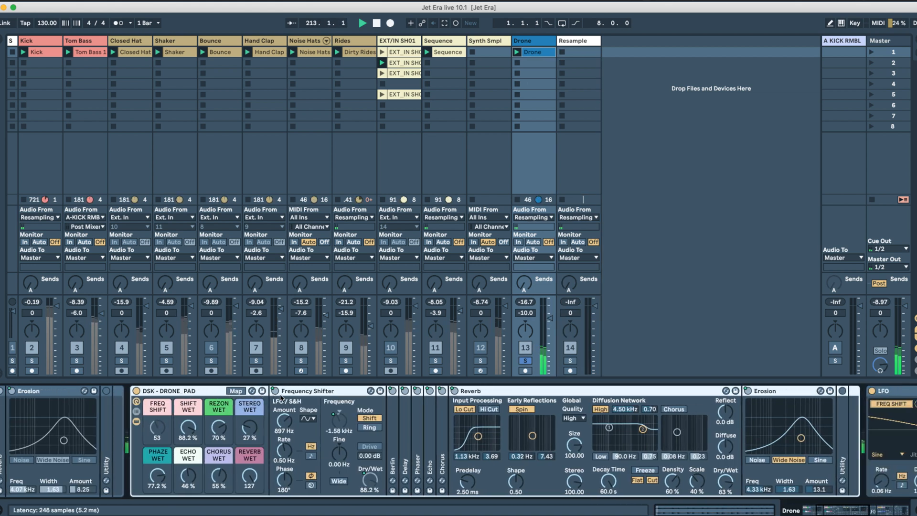
left_click(322, 396)
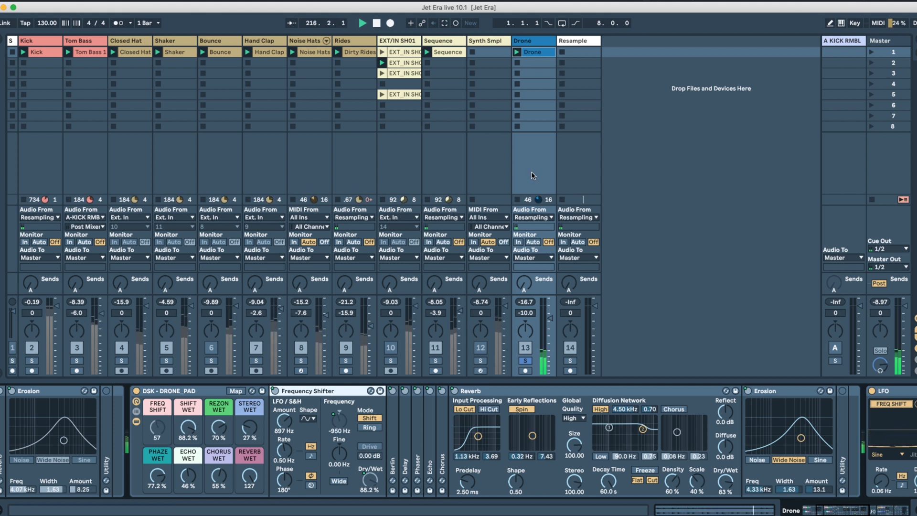
double_click(395, 433)
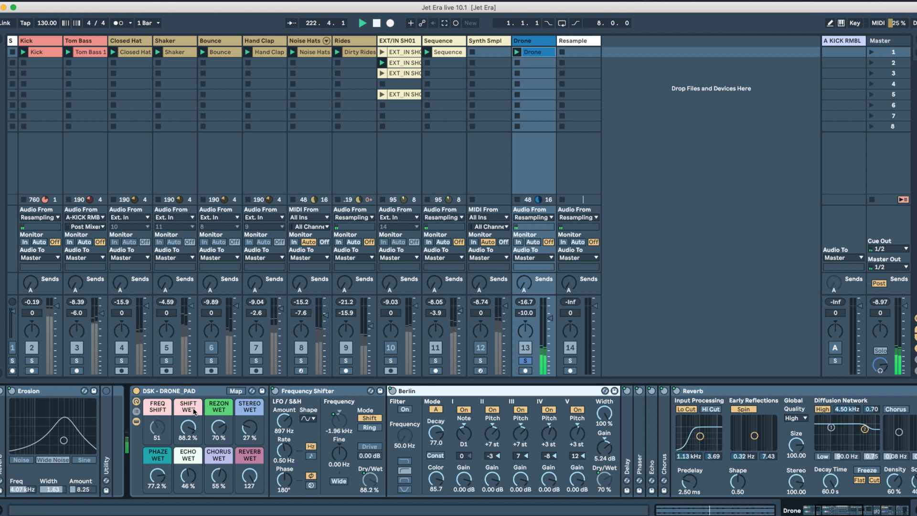
Step: Inspect the Delay, Phaser, Echo and Chorus inside the DSK - DRONE_PAD rack one at a time, collapsing each again
double_click(627, 461)
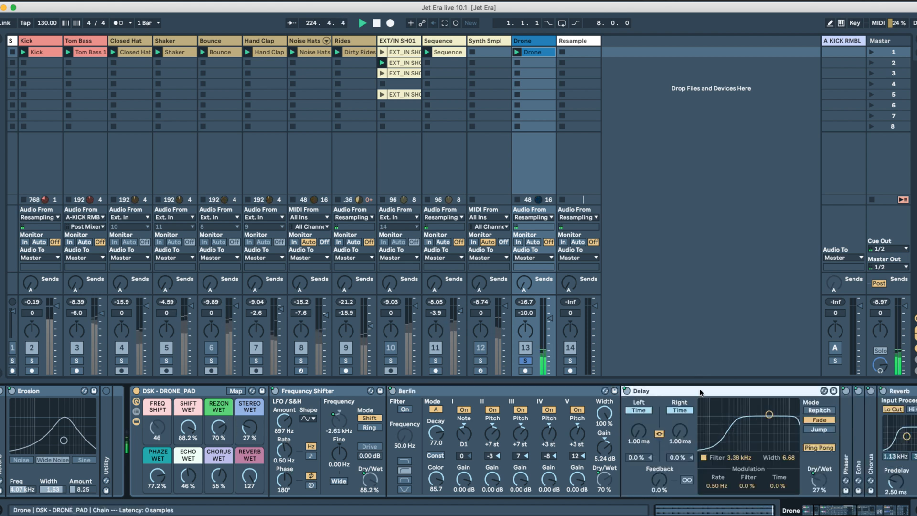
double_click(701, 393)
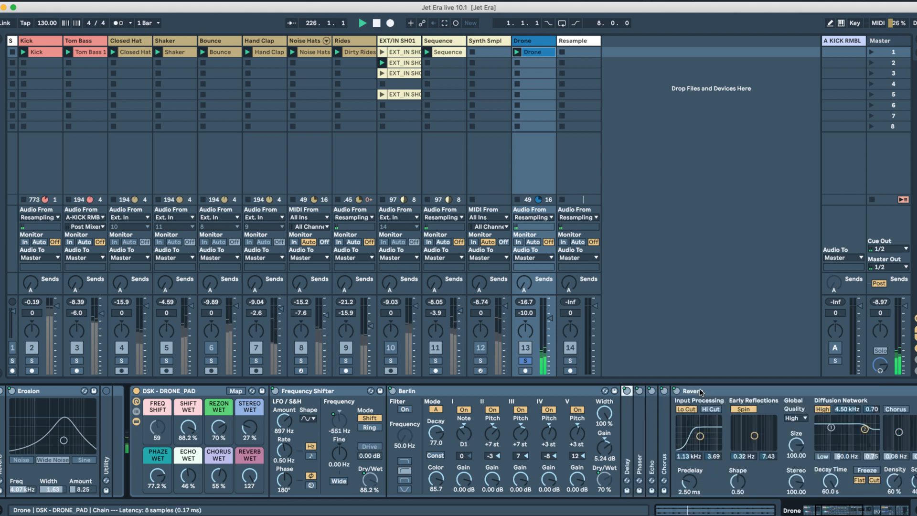
double_click(642, 435)
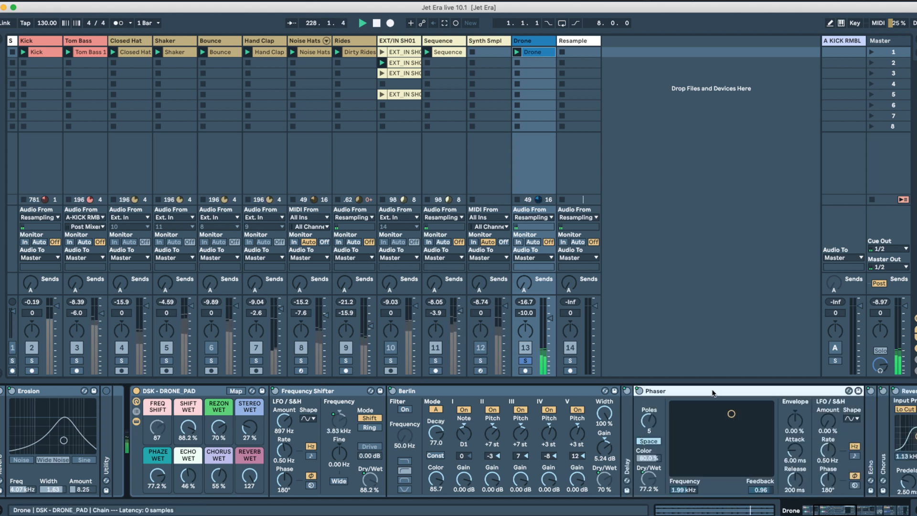
double_click(713, 393)
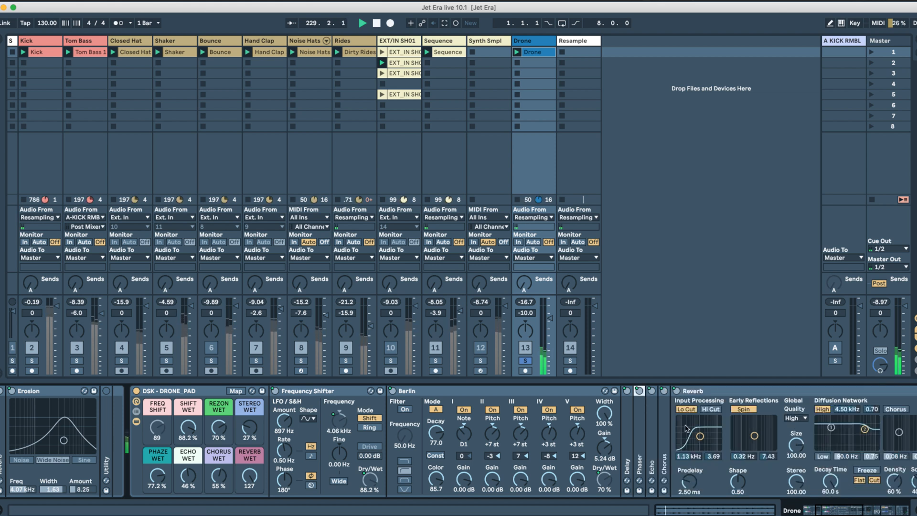
double_click(652, 426)
double_click(702, 393)
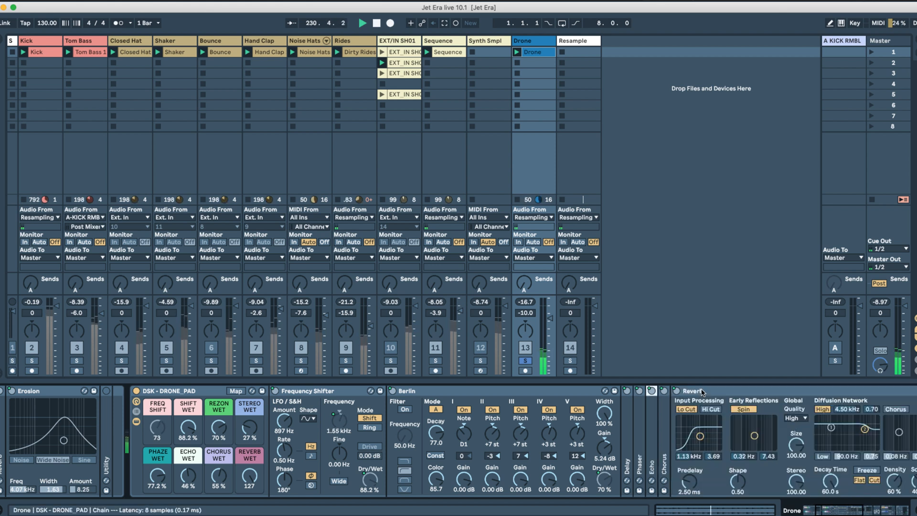
double_click(667, 434)
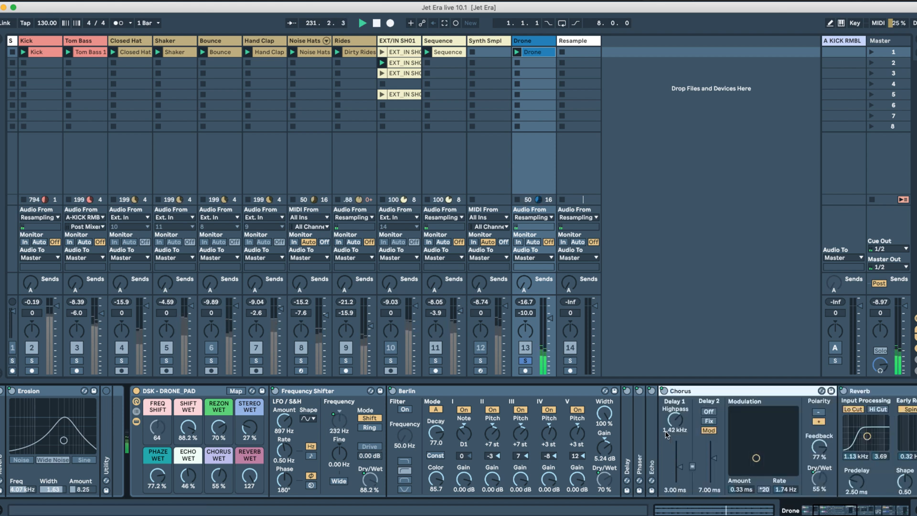
double_click(709, 393)
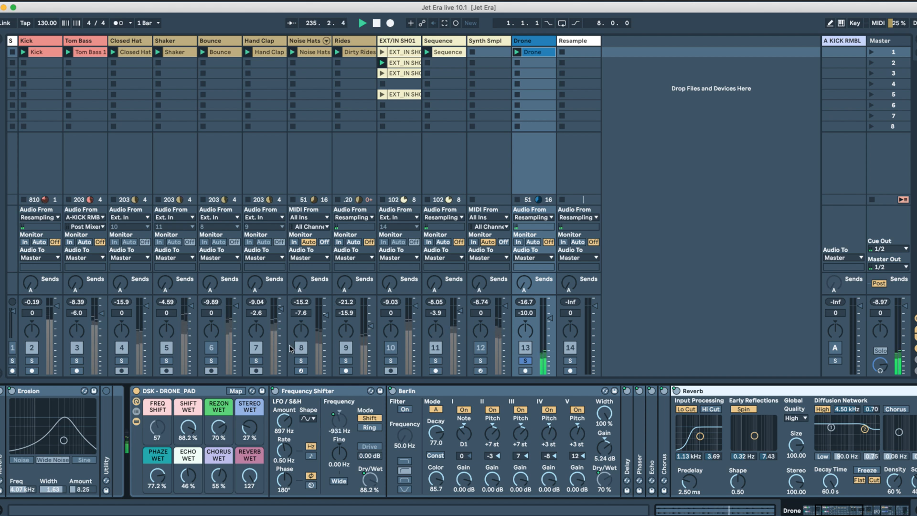
Step: Unsolo the Drone track to hear it in the full mix and raise its volume to -4.3 dB
left_click(525, 361)
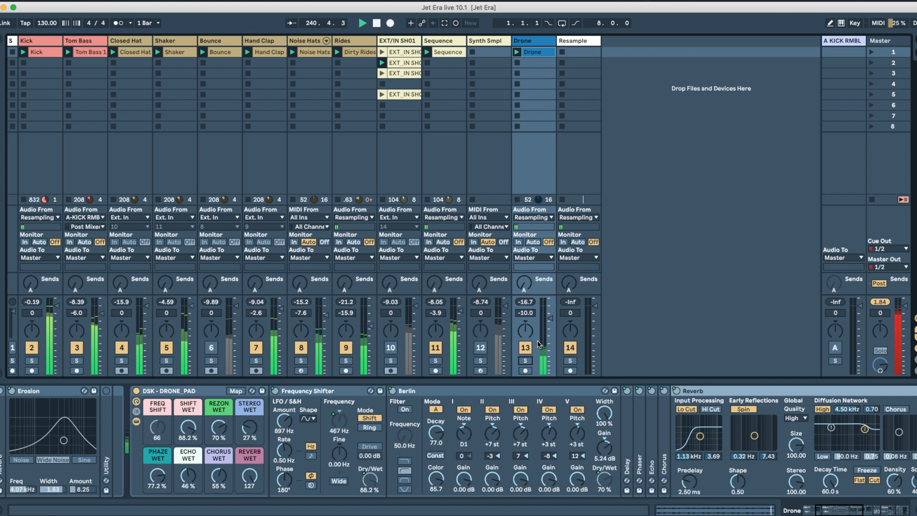
left_click_drag(526, 313, 526, 302)
Step: Enable the Kick-sidechained Compressor after the DSK EFX BOX 2.5 rack on the Drone track
scroll(584, 495, "right", 15)
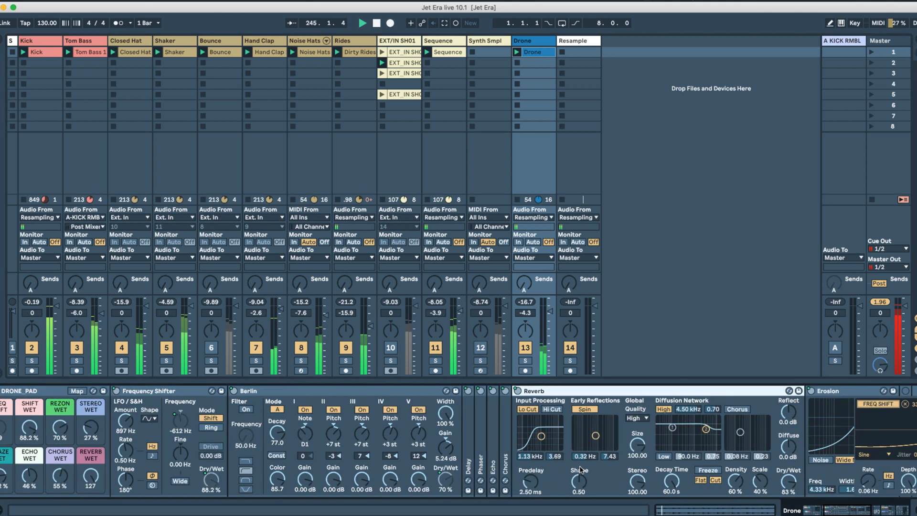
scroll(580, 470, "right", 3)
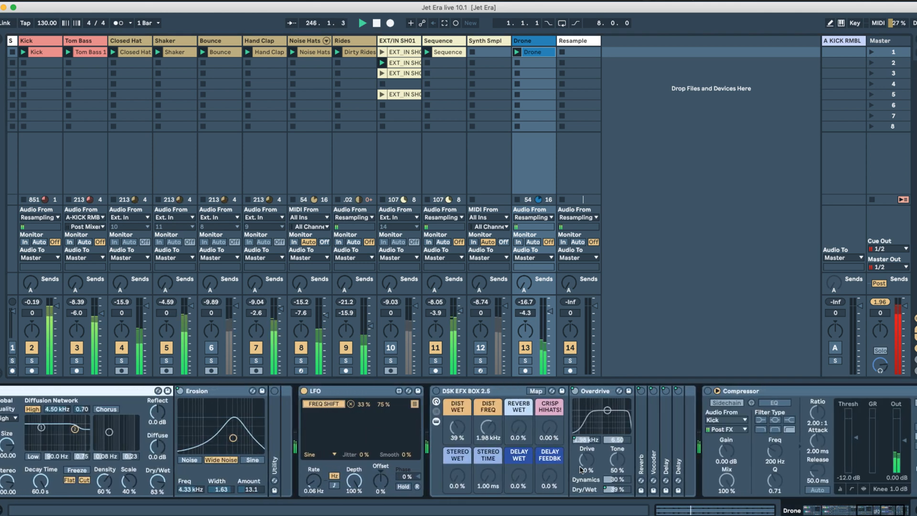
left_click(707, 390)
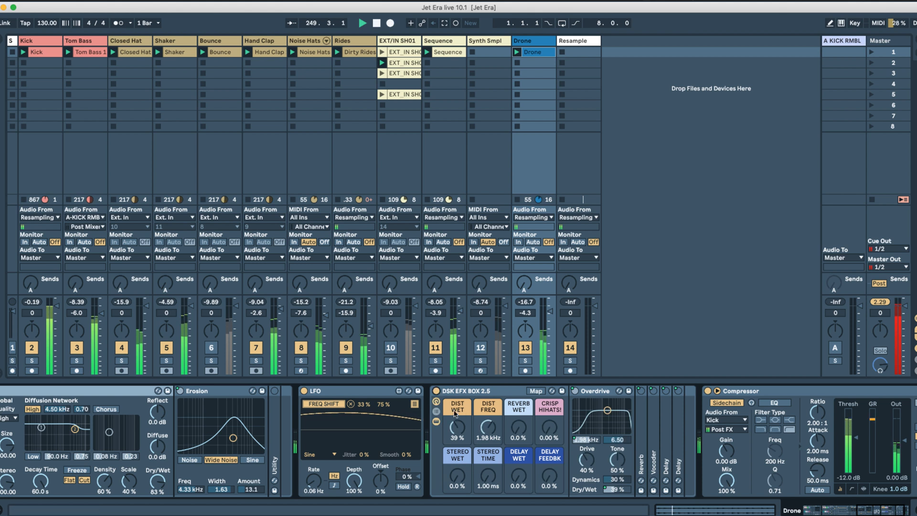
scroll(436, 430, "left", 6)
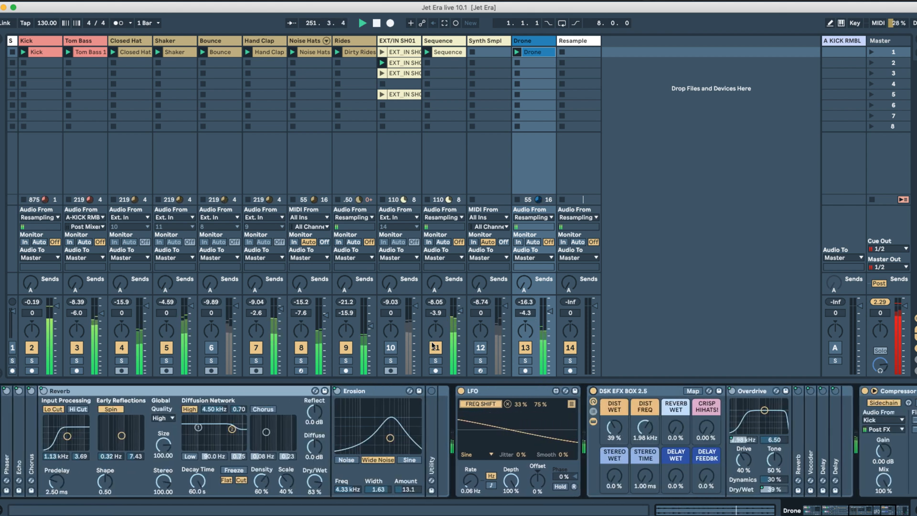
Step: Mute the Closed Hat, Shaker, Hand Clap, Noise Hats, Rides and Sequence tracks, and briefly solo the Drone to hear it alone
left_click(254, 352)
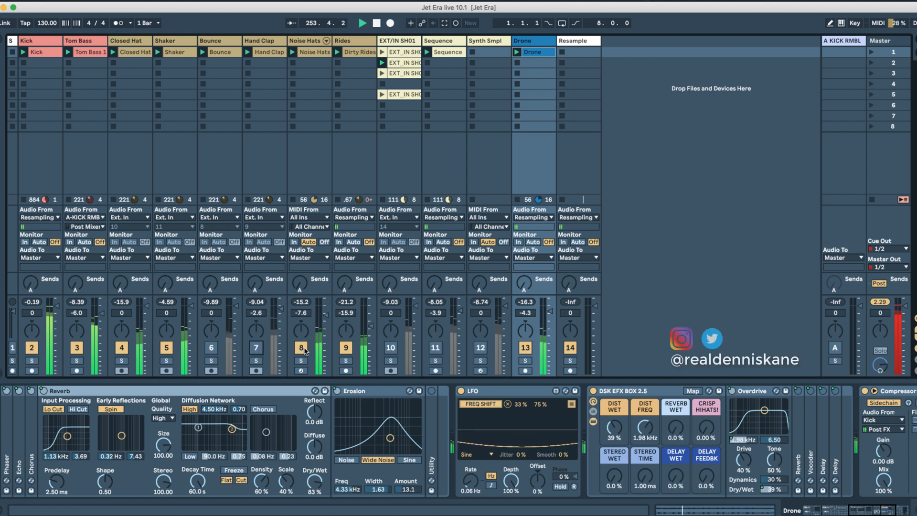
left_click(346, 350)
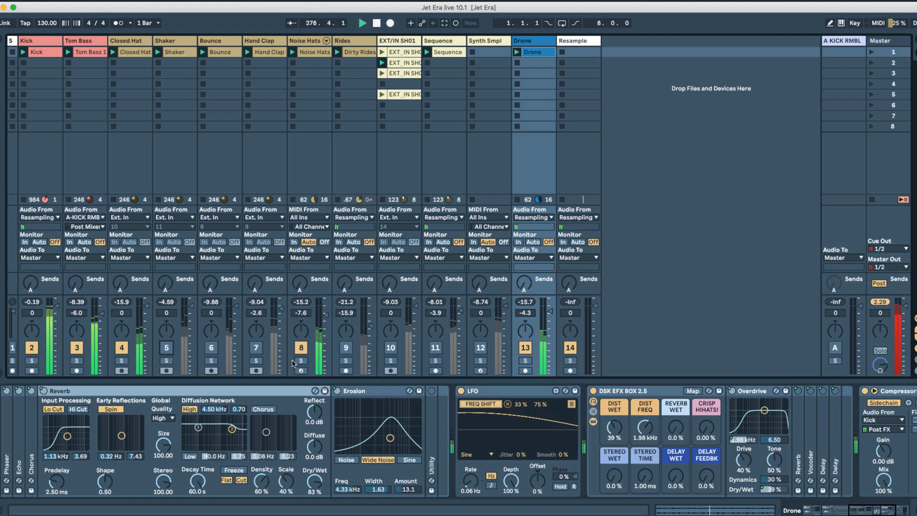
left_click(125, 351)
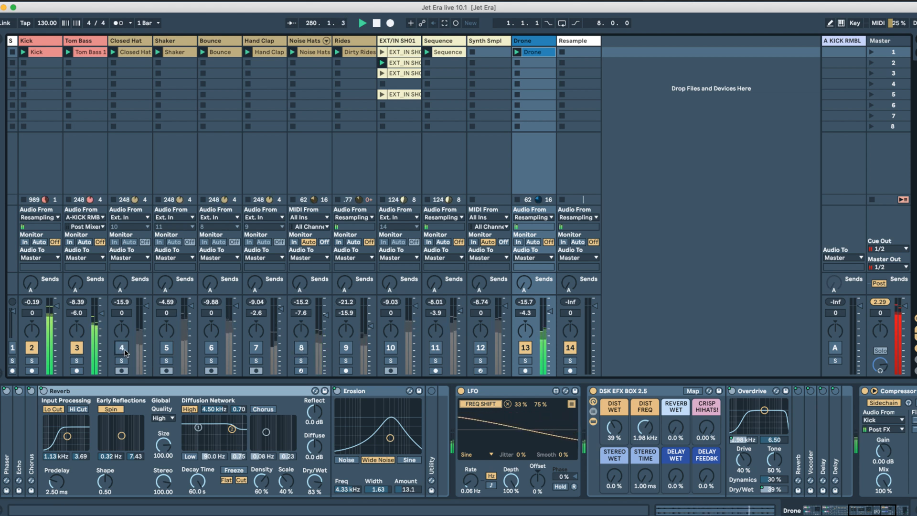
left_click(525, 361)
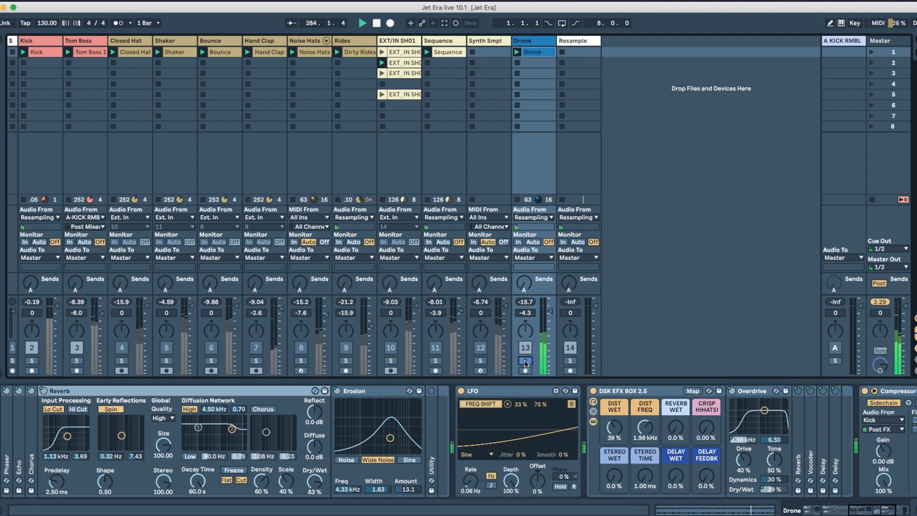
left_click(525, 362)
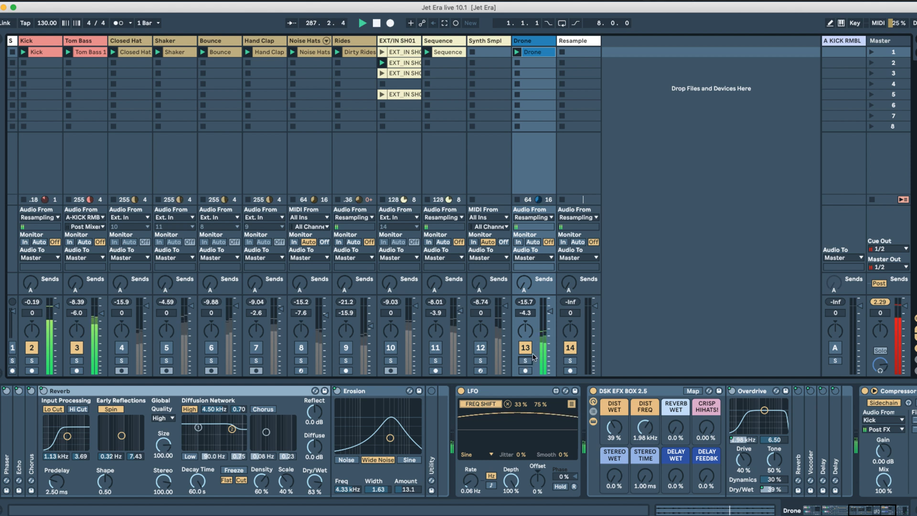
Step: Delete the unused Resample track and stop playback
left_click(581, 44)
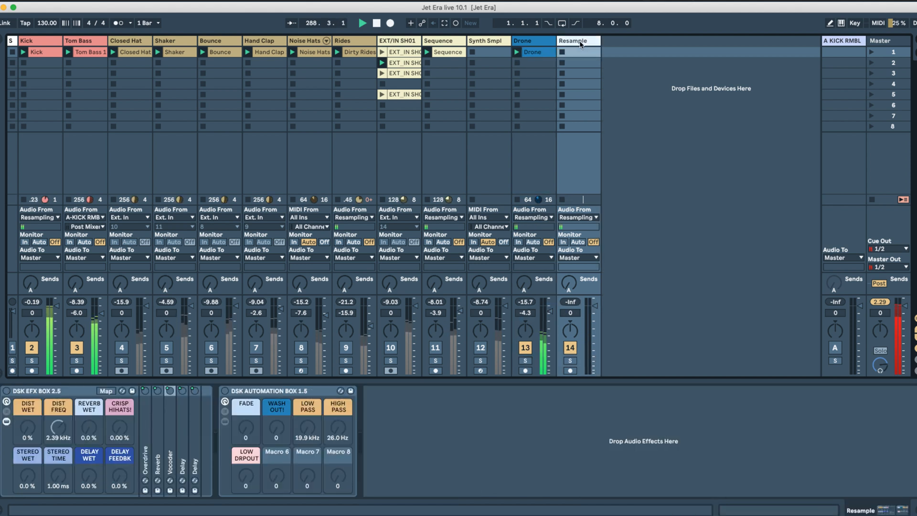
key("Delete")
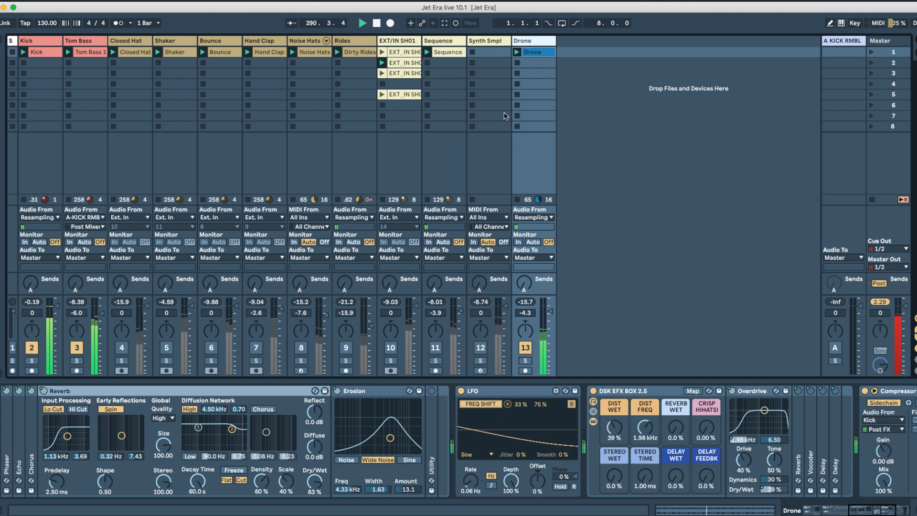
key("space")
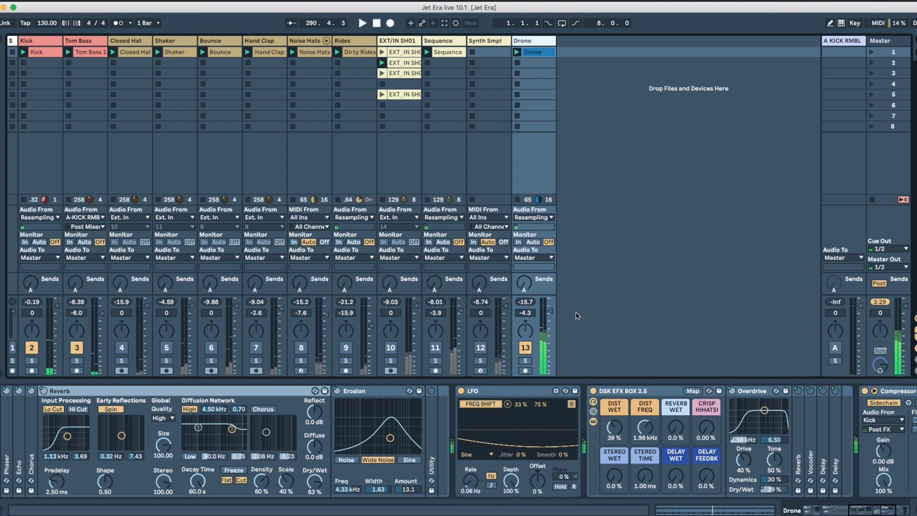